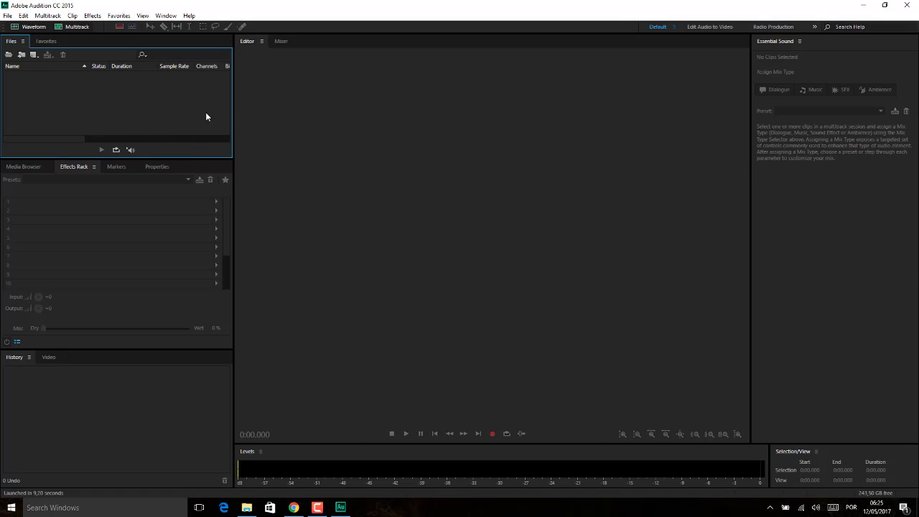
# - Start a new multitrack session named "audio padrao", stored in the Aulas Adobe Audition folder
pyautogui.click(140, 120)
pyautogui.click(33, 55)
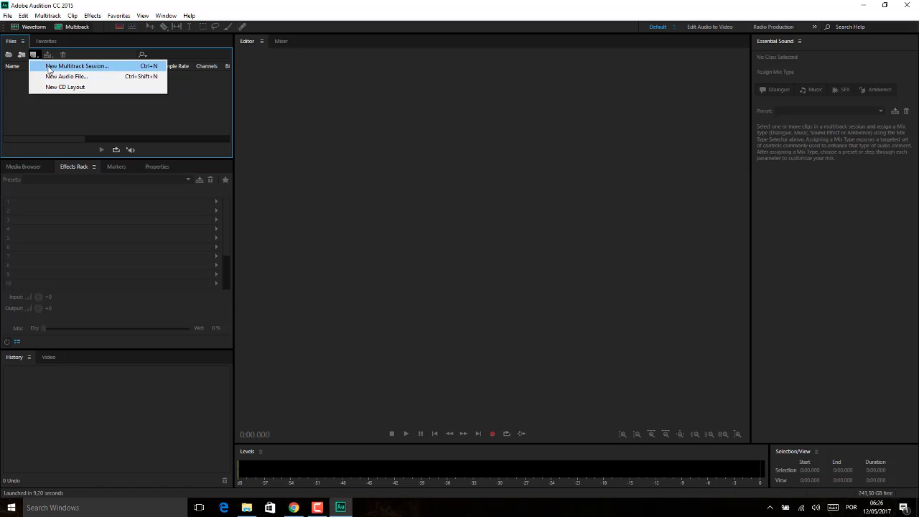
pyautogui.click(49, 67)
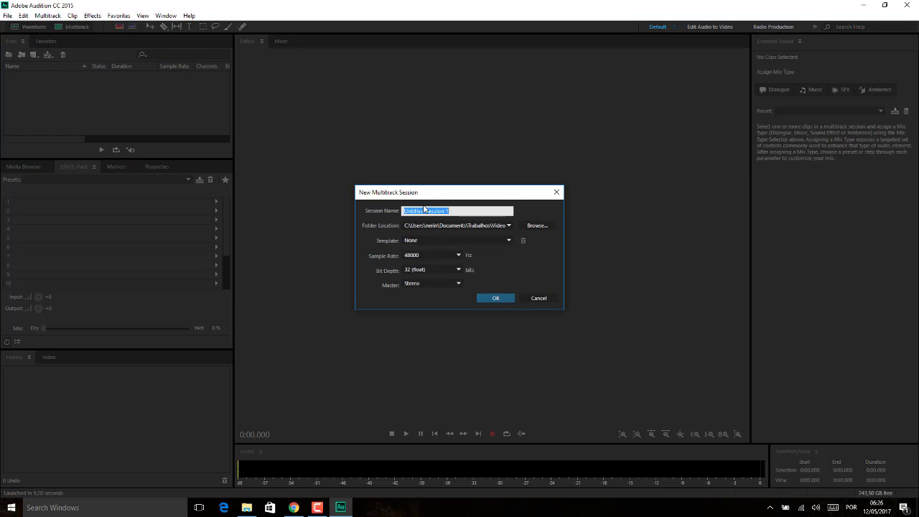
pyautogui.write('audio padrao')
pyautogui.click(510, 226)
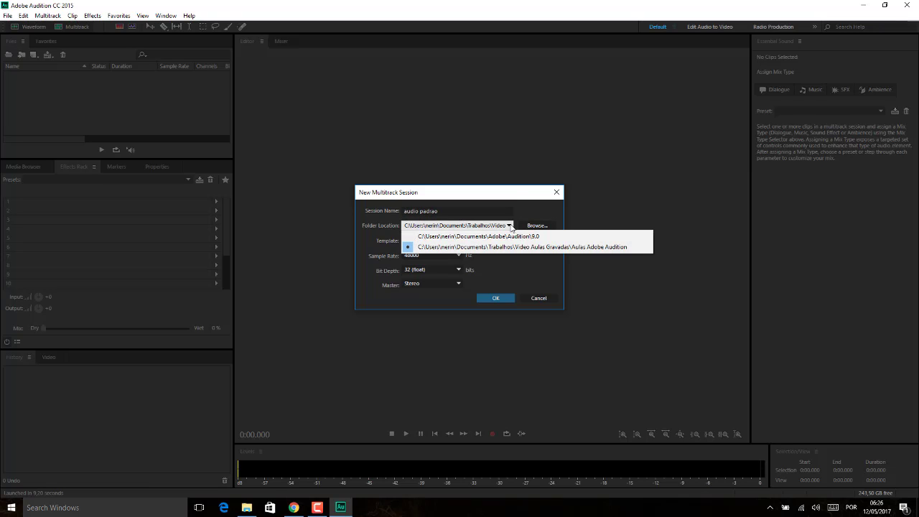
pyautogui.click(547, 247)
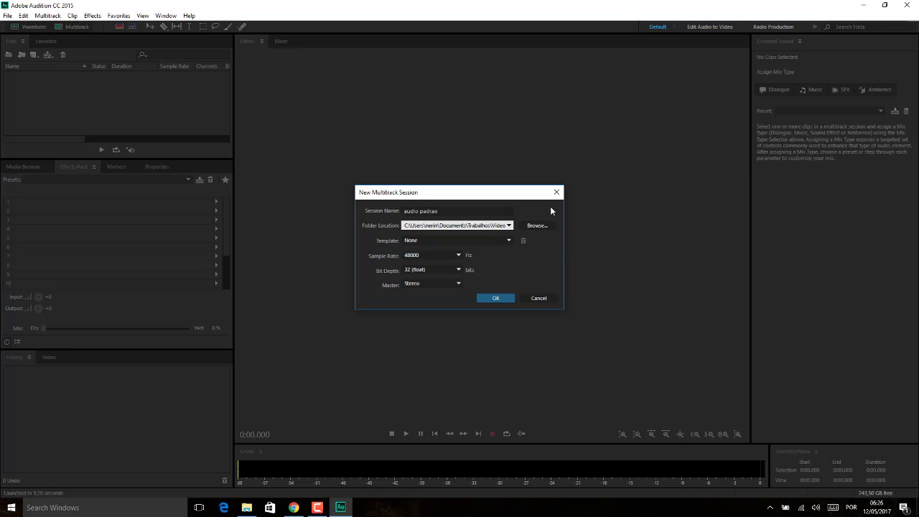
# - Review the template and bit depth options, keep None and 32 (float), and create the session
pyautogui.click(506, 241)
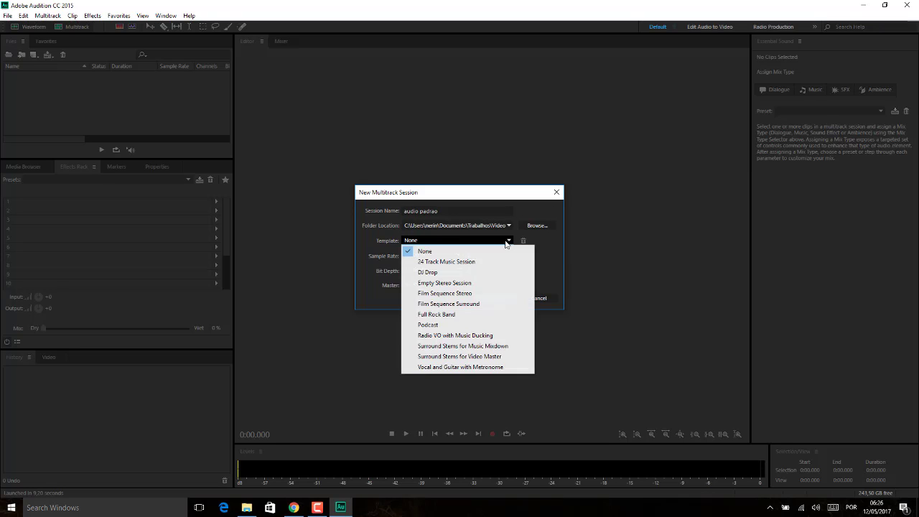
pyautogui.click(544, 243)
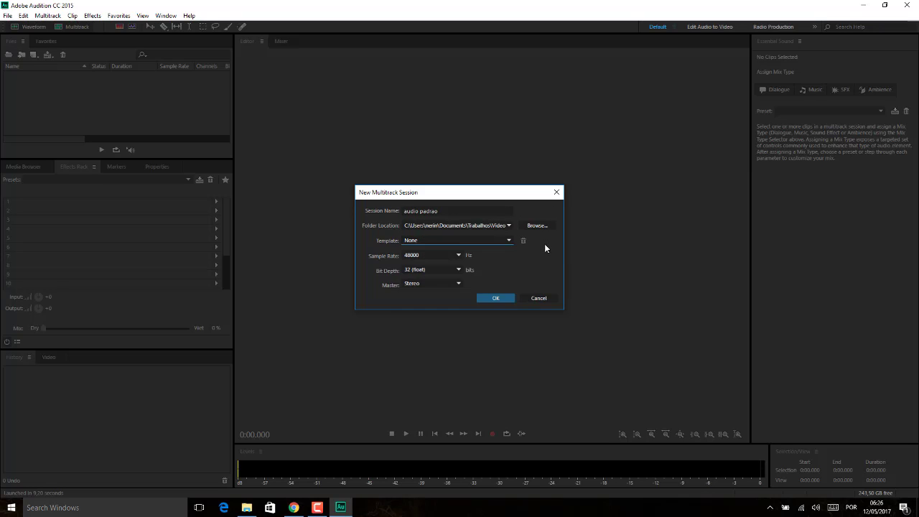
pyautogui.click(457, 272)
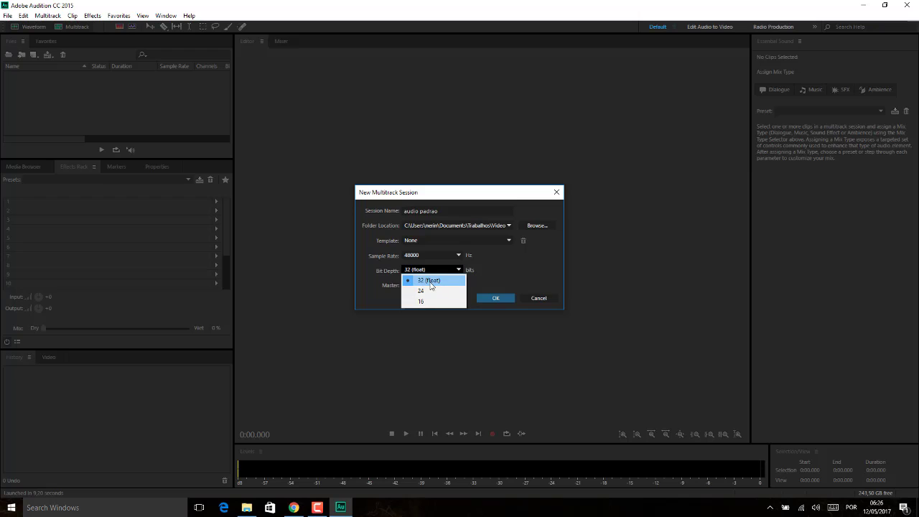
pyautogui.click(469, 275)
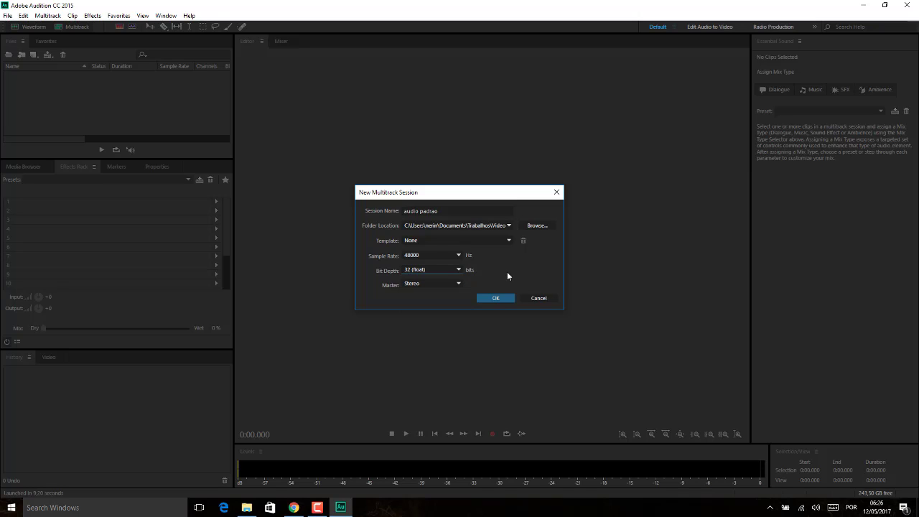
pyautogui.click(457, 272)
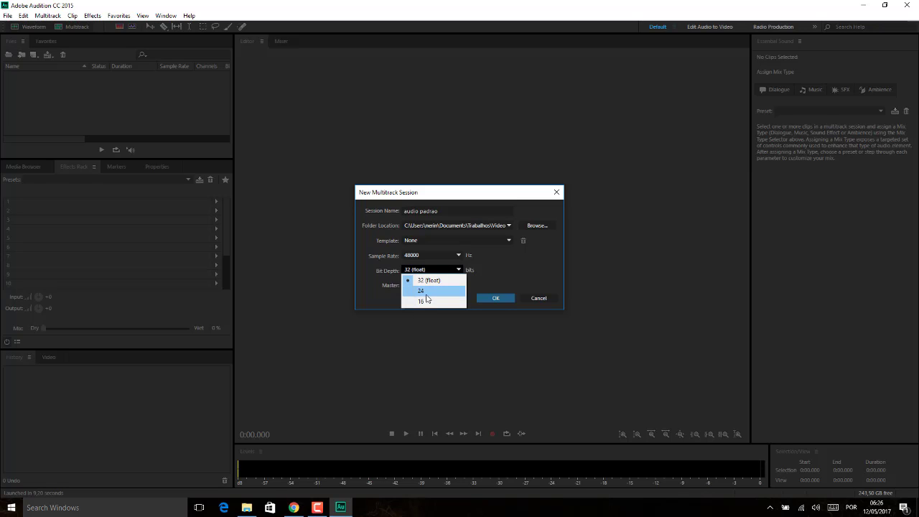
pyautogui.click(503, 273)
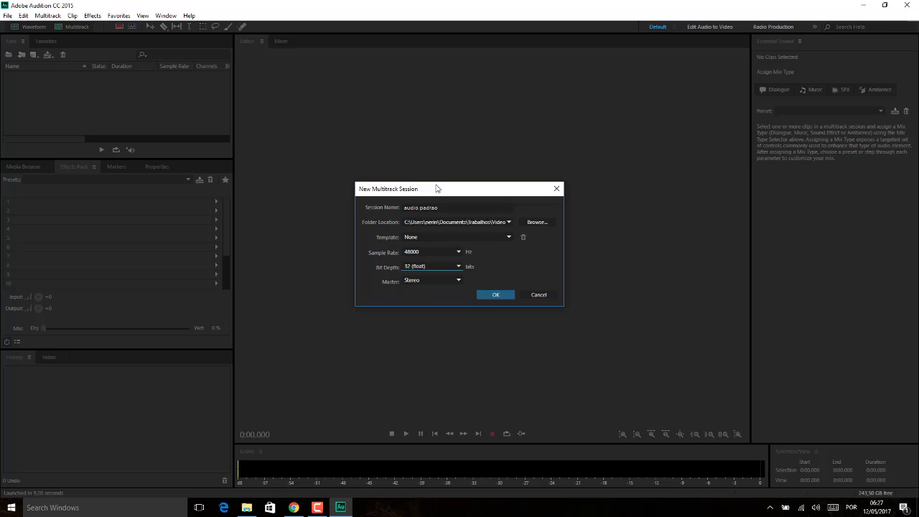
pyautogui.moveTo(435, 188); pyautogui.dragTo(432, 173)
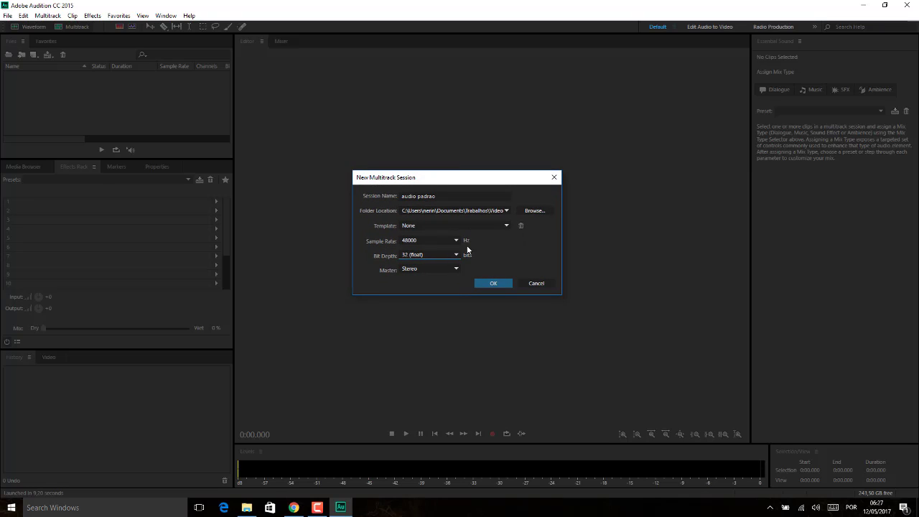
pyautogui.click(495, 284)
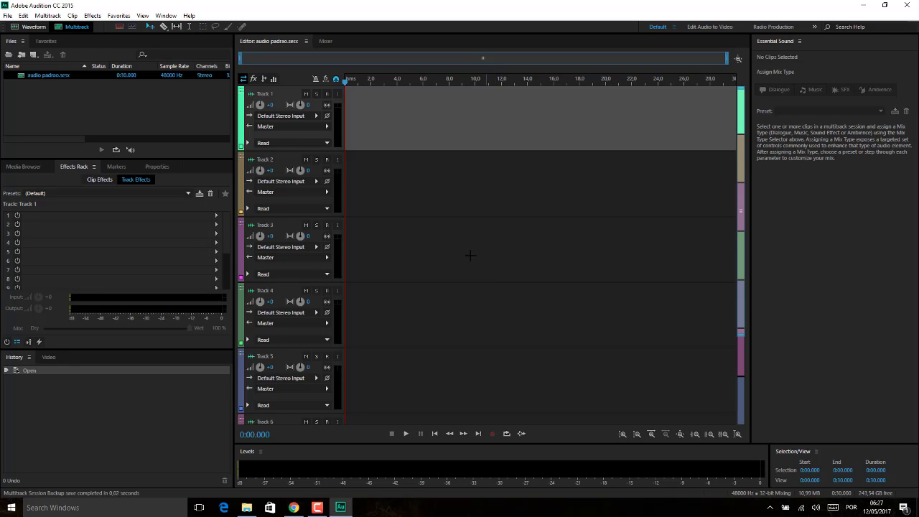
# - Arm Track 1 for recording and record about 21 seconds of voice from the session's start
pyautogui.click(326, 95)
pyautogui.click(326, 95)
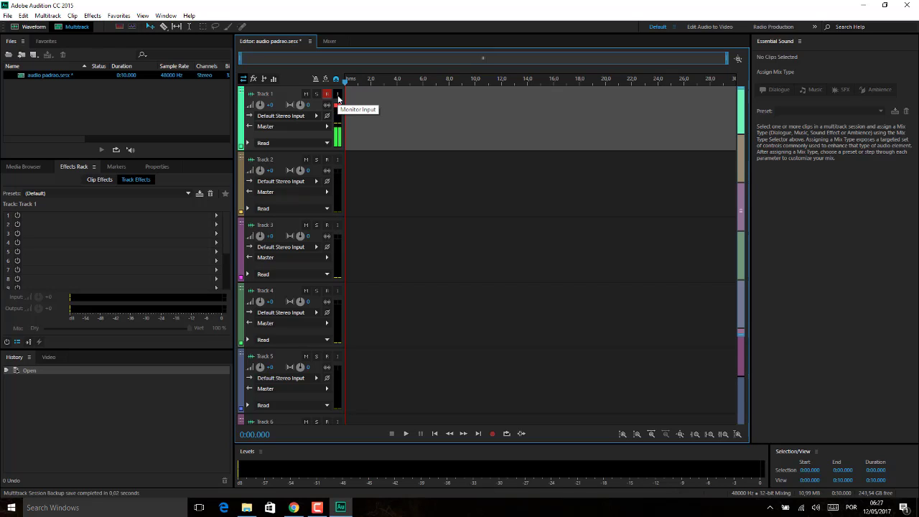
pyautogui.click(492, 434)
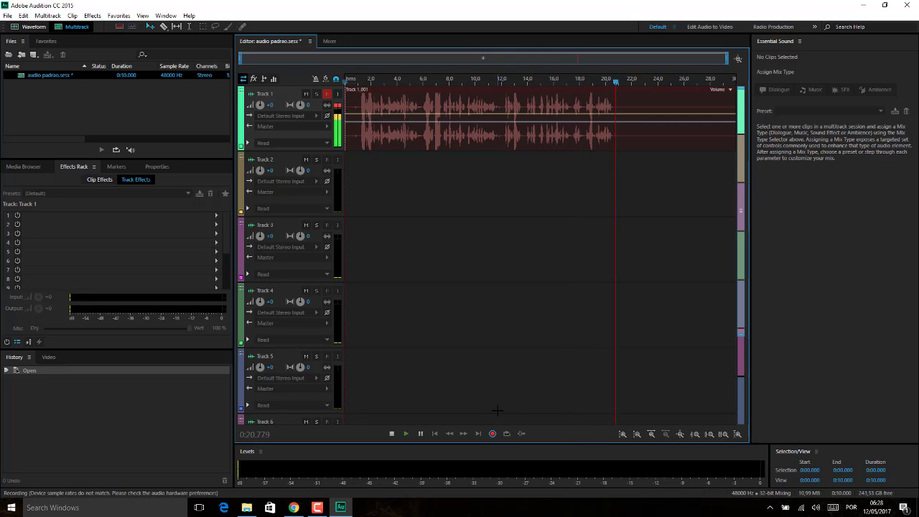
pyautogui.click(493, 434)
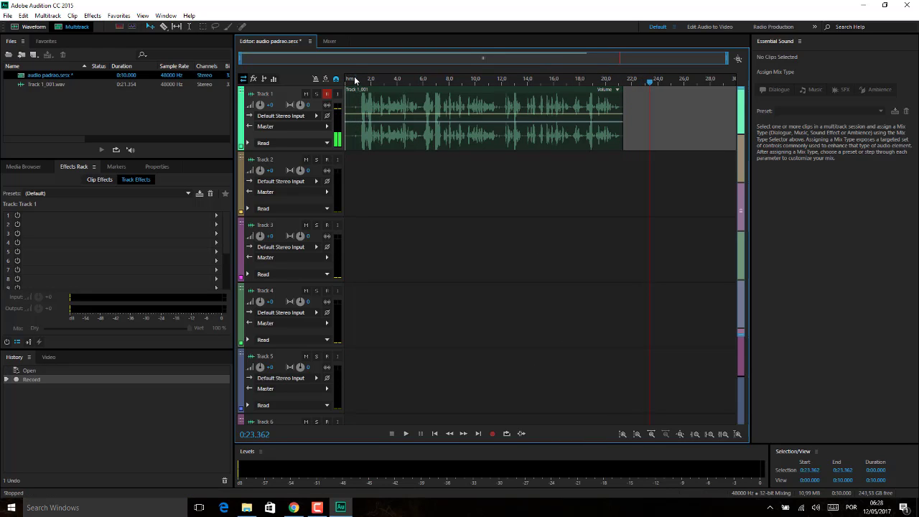
# - Play back the Track 1 recording in the multitrack session from near its beginning
pyautogui.click(354, 81)
pyautogui.press('space')
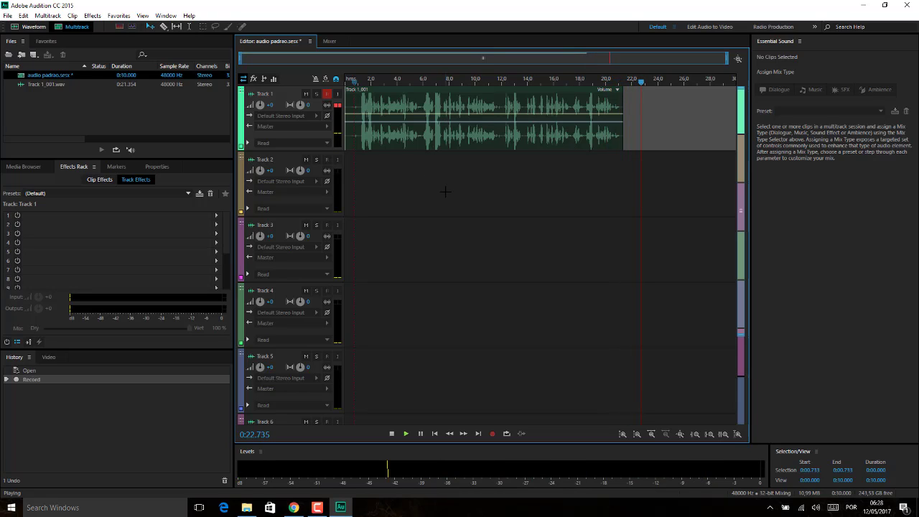
pyautogui.press('space')
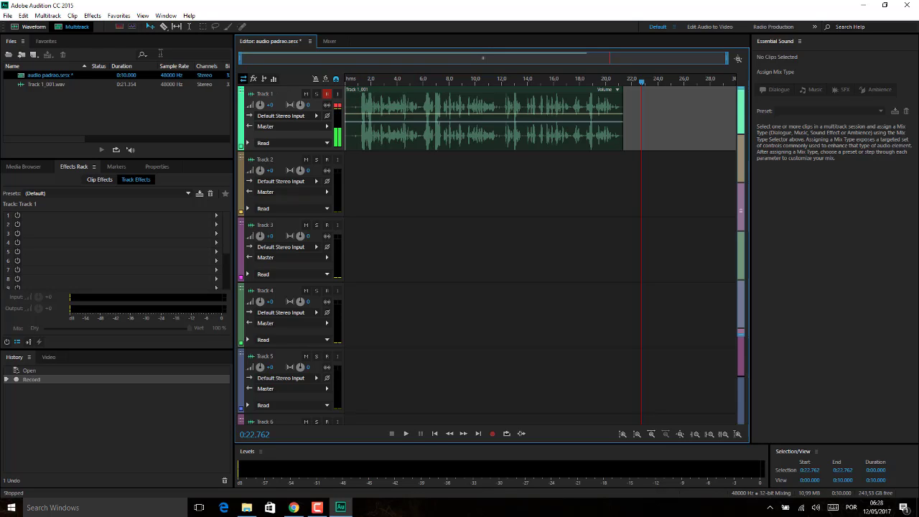
# - Open the Track 1 recording in the waveform editor and play a short part from the 1-second mark
pyautogui.click(37, 28)
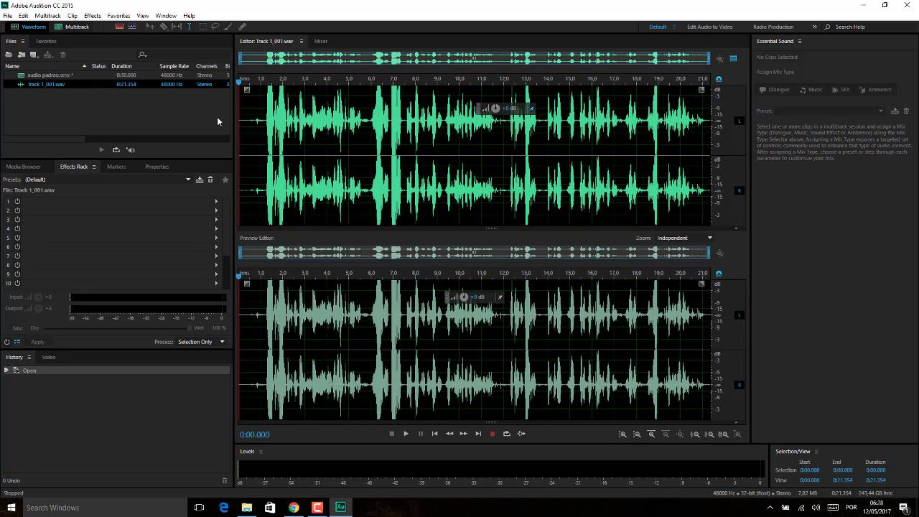
pyautogui.click(261, 163)
pyautogui.press('space')
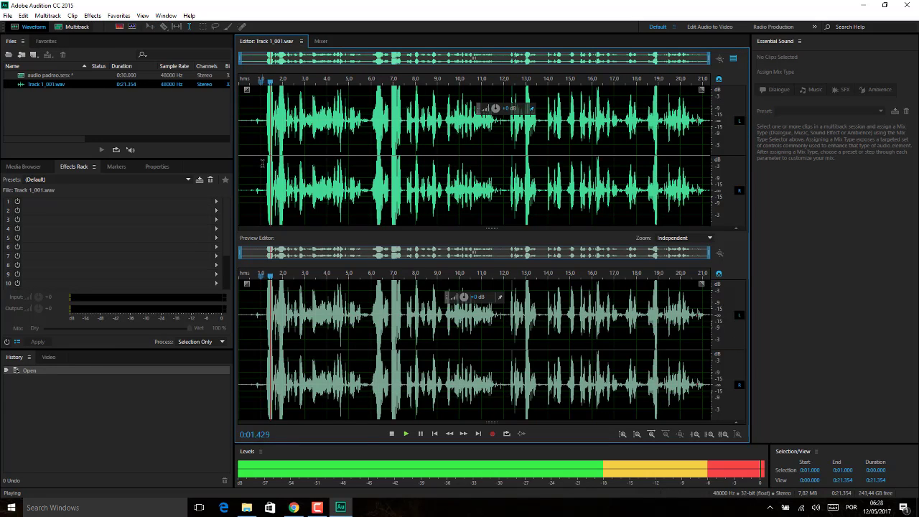
pyautogui.press('space')
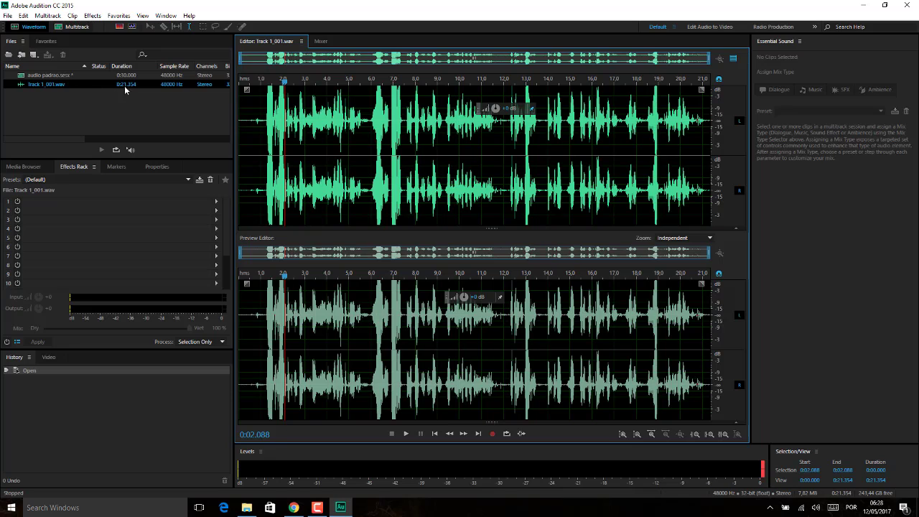
# - Check the recording's details in the file list and play its opening from about 0.8 seconds
pyautogui.moveTo(69, 140); pyautogui.dragTo(136, 138)
pyautogui.moveTo(109, 140); pyautogui.dragTo(59, 140)
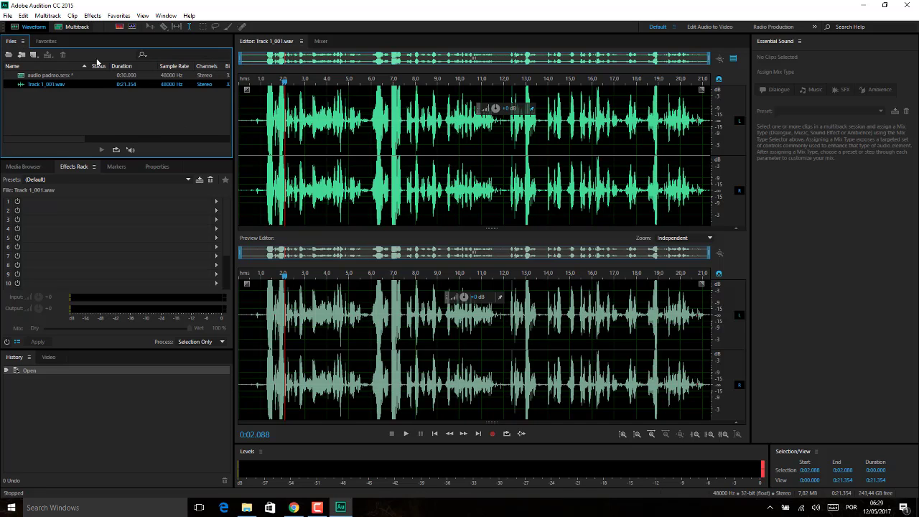
pyautogui.click(256, 173)
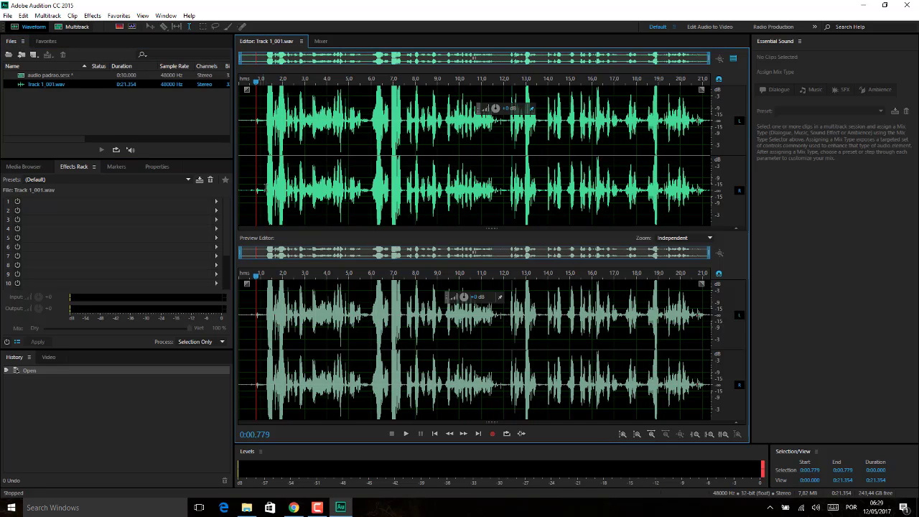
pyautogui.press('space')
pyautogui.press('space')
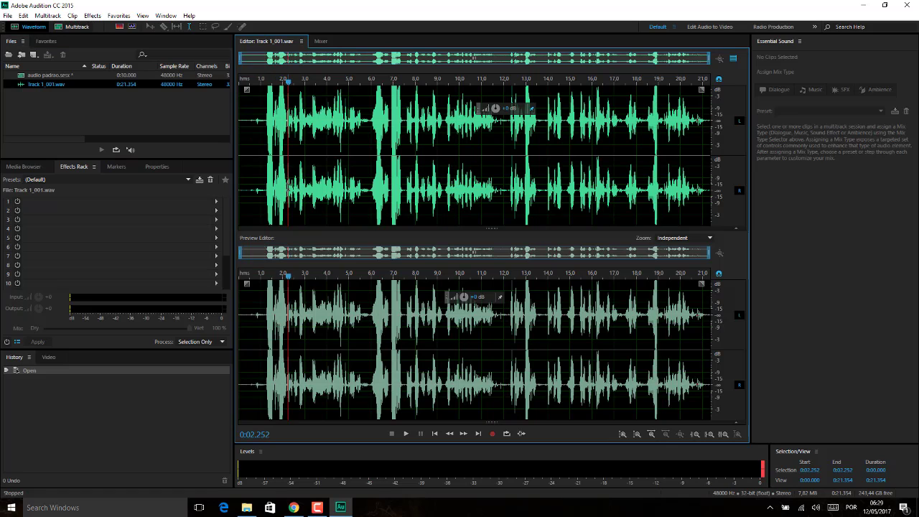
# - Delete the first second of the recording, before the speech begins, despite its use in the multitrack session
pyautogui.moveTo(259, 190); pyautogui.dragTo(218, 191)
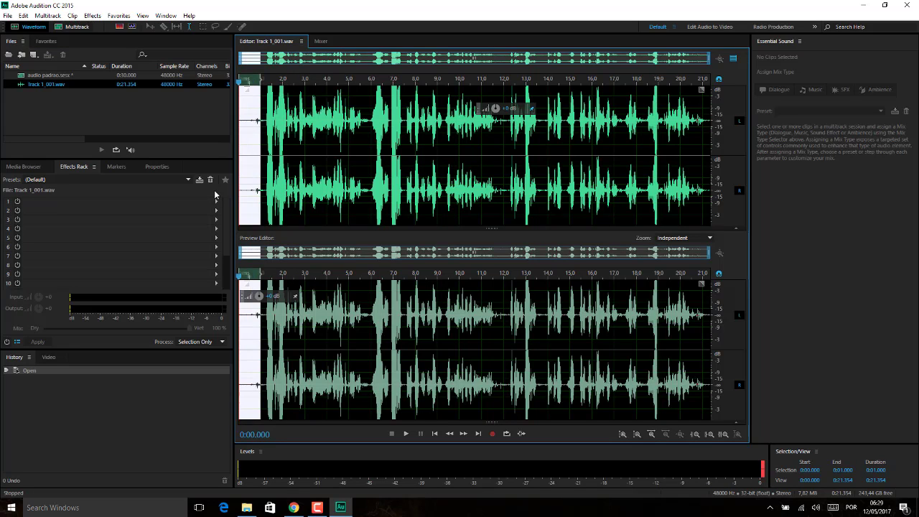
pyautogui.press('Delete')
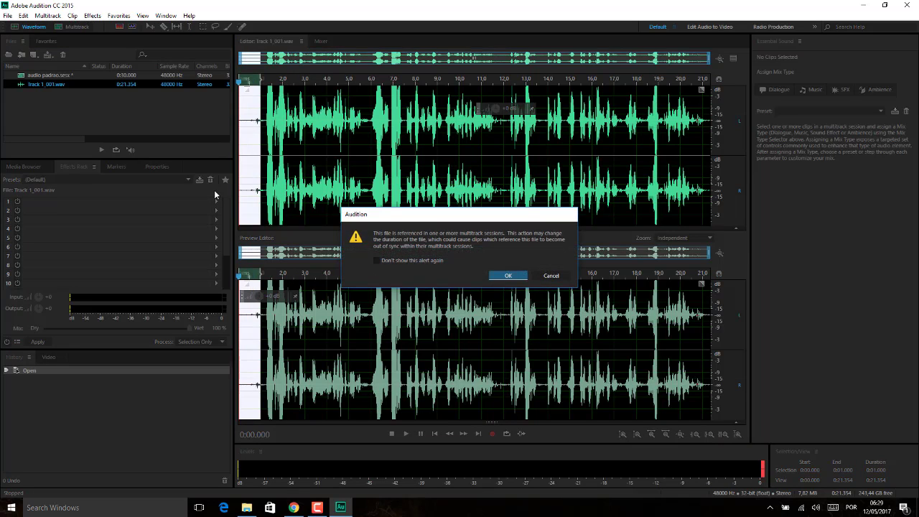
pyautogui.click(508, 277)
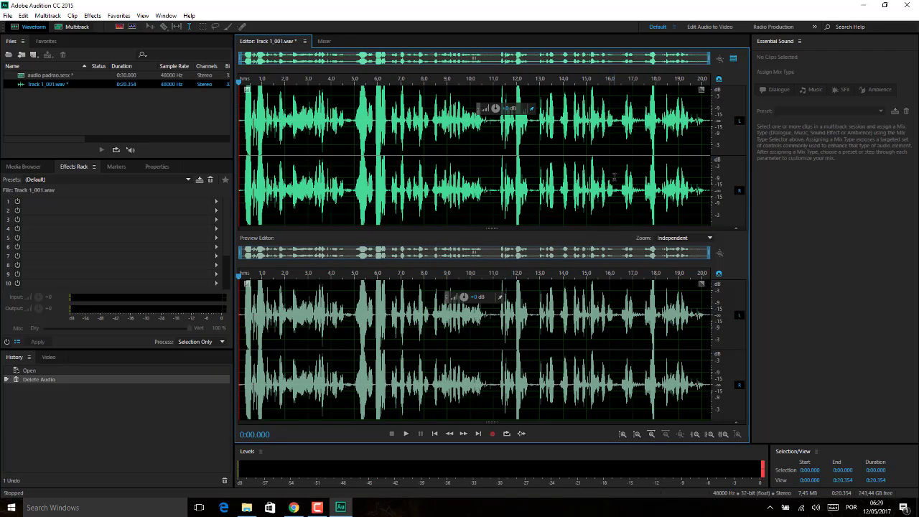
# - Load the LP Restoration - Light preset into the effects rack and listen to the recording from the start
pyautogui.click(189, 180)
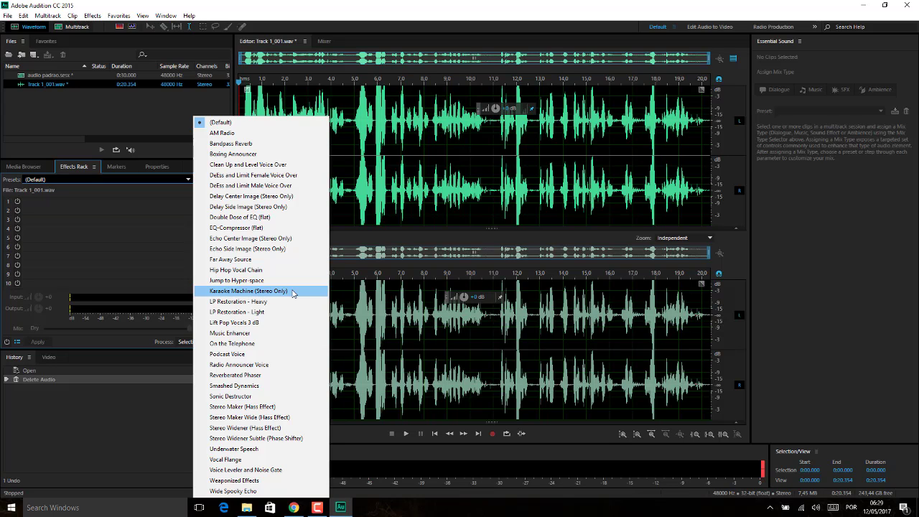
pyautogui.click(233, 313)
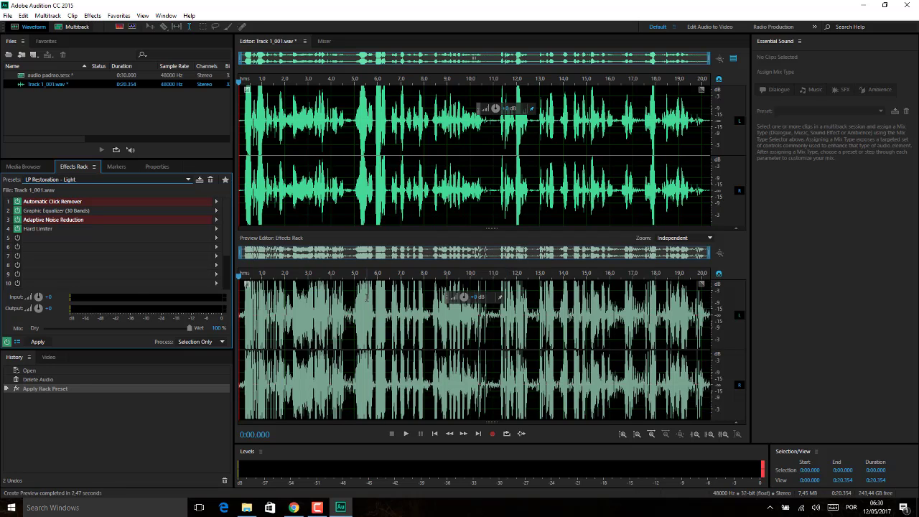
pyautogui.press('space')
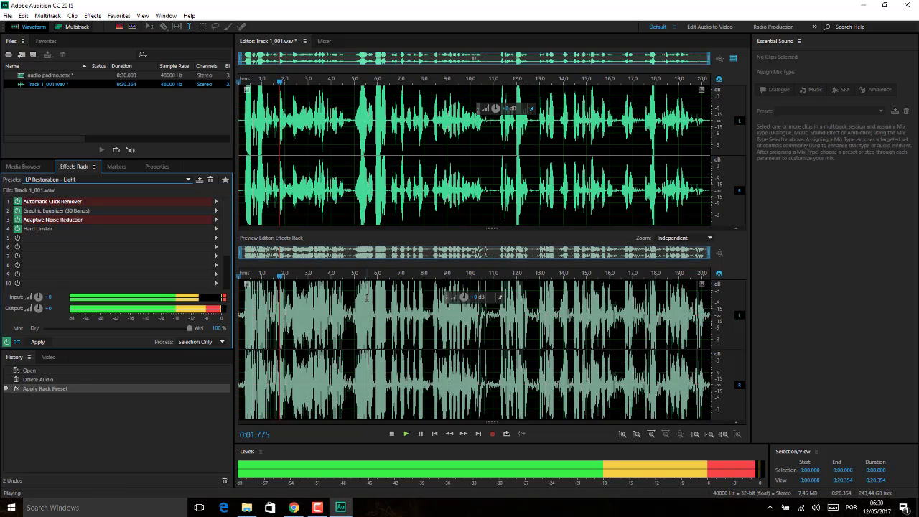
pyautogui.press('space')
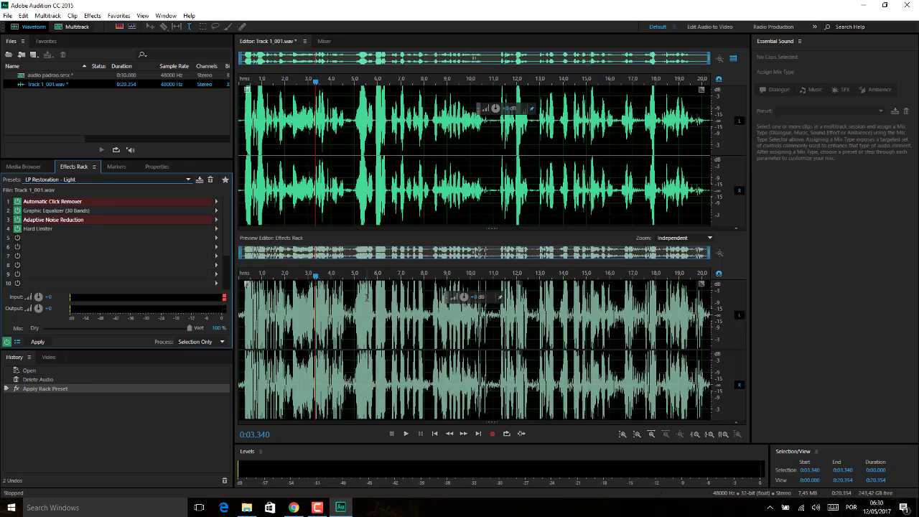
pyautogui.press('space')
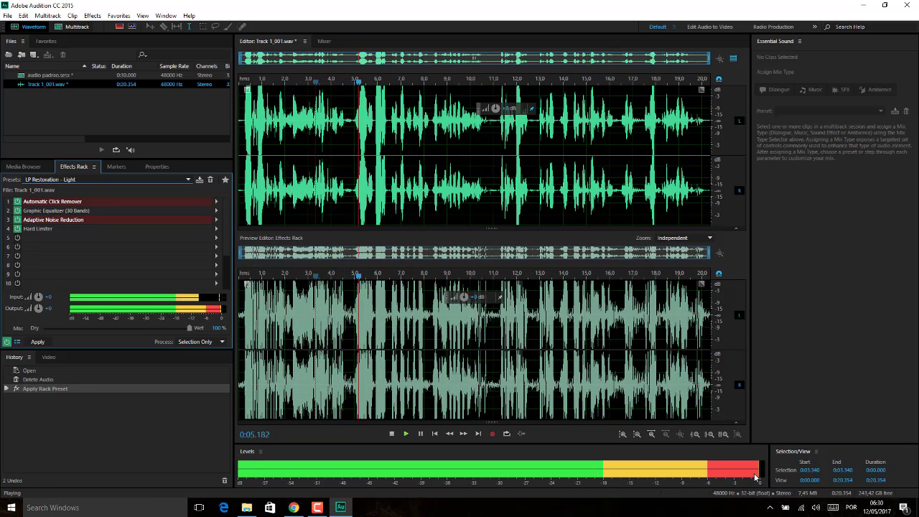
pyautogui.press('space')
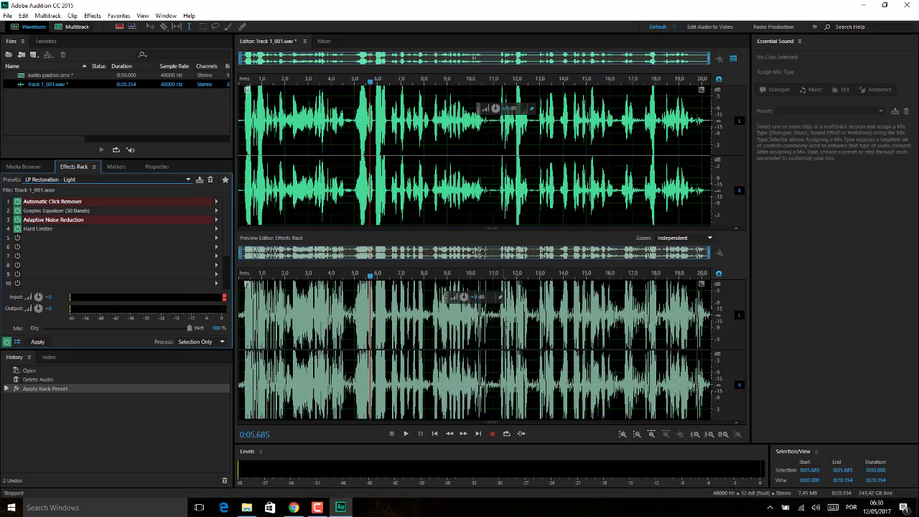
pyautogui.press('space')
pyautogui.press('space')
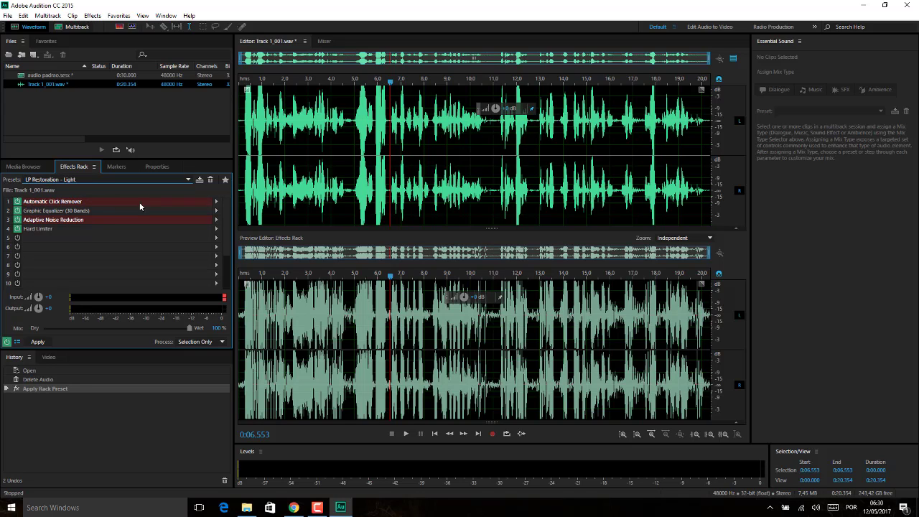
# - Listen to the processed recording from about 9.2 seconds and undo the effects rack preset
pyautogui.click(451, 305)
pyautogui.press('space')
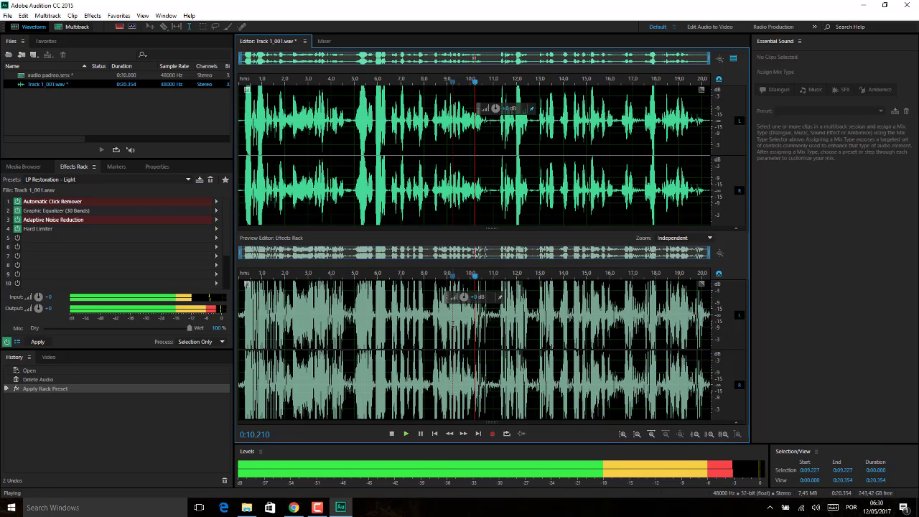
pyautogui.press('space')
pyautogui.hotkey('ctrl', 'z')
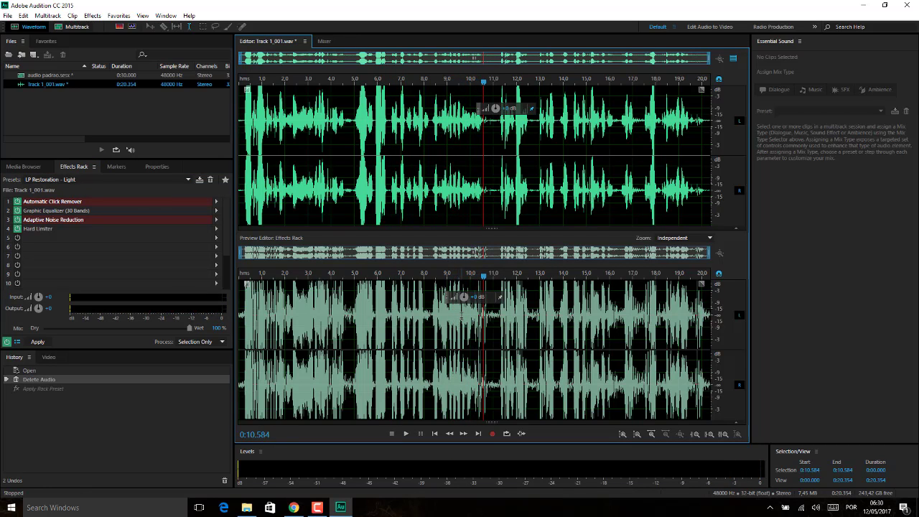
# - Listen to the unprocessed recording from about 10.6 seconds and load the Lift Pop Vocals 3 dB preset into the effects rack
pyautogui.press('space')
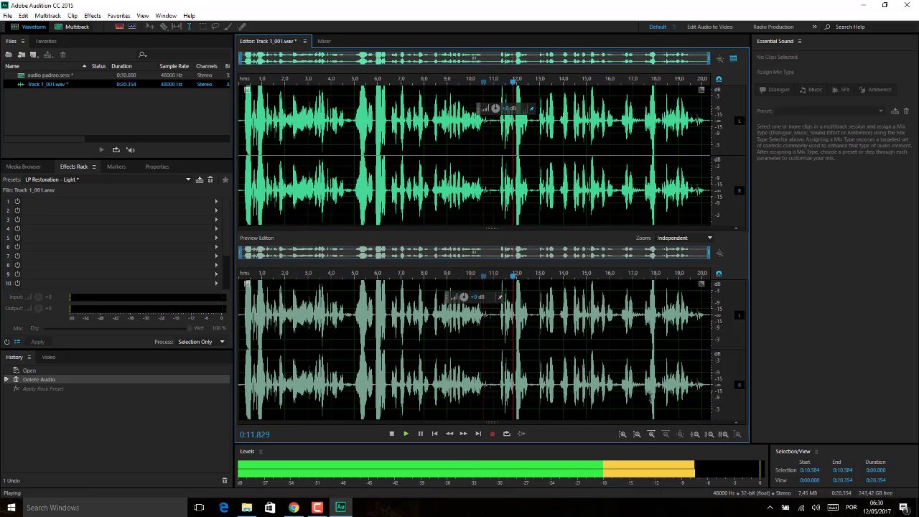
pyautogui.press('space')
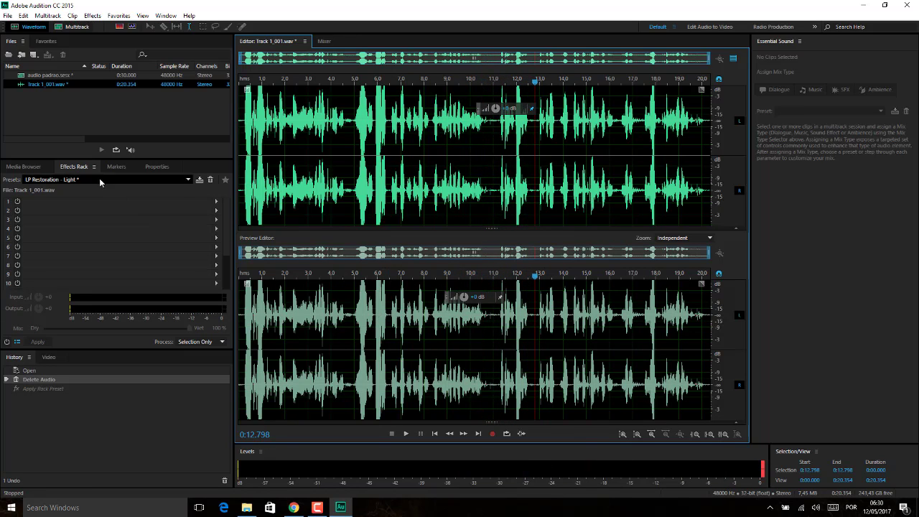
pyautogui.click(190, 180)
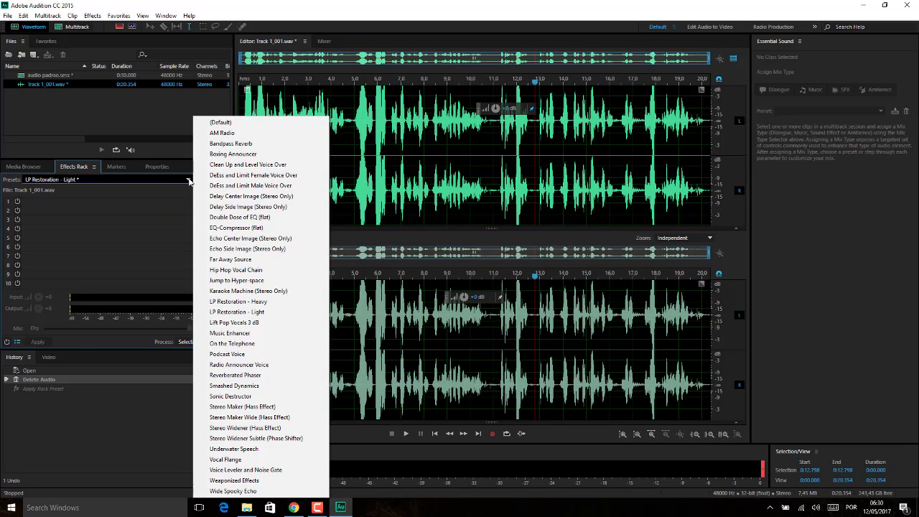
pyautogui.click(262, 323)
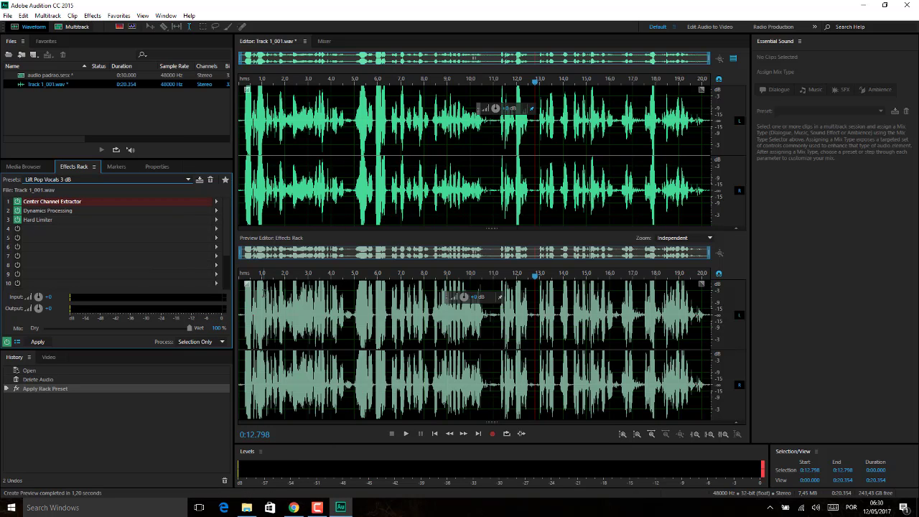
# - Listen to the recording with the Lift Pop Vocals 3 dB preset from about 0.5 seconds, resuming at about 4.6 seconds
pyautogui.click(250, 293)
pyautogui.press('space')
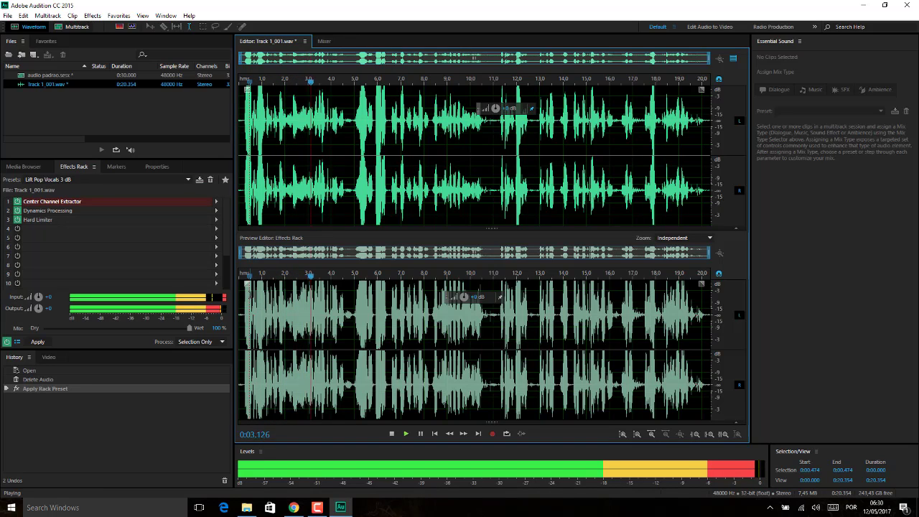
pyautogui.press('space')
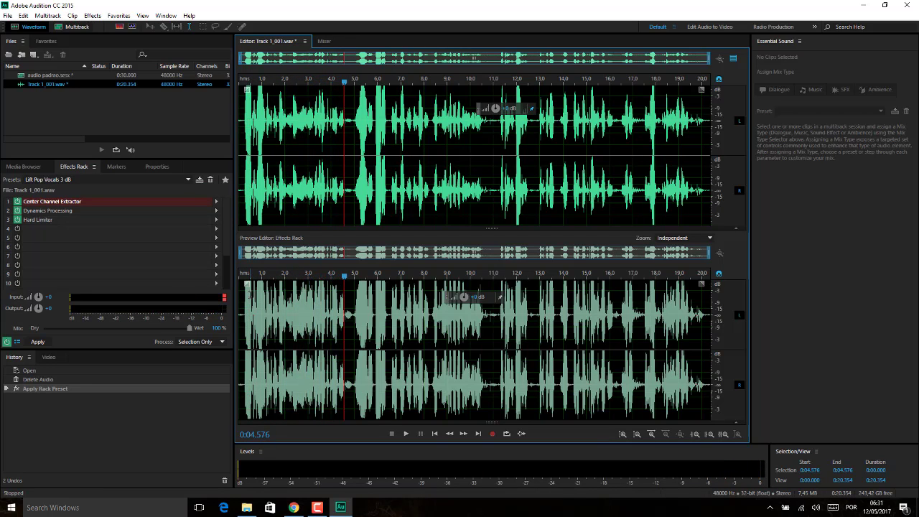
pyautogui.press('space')
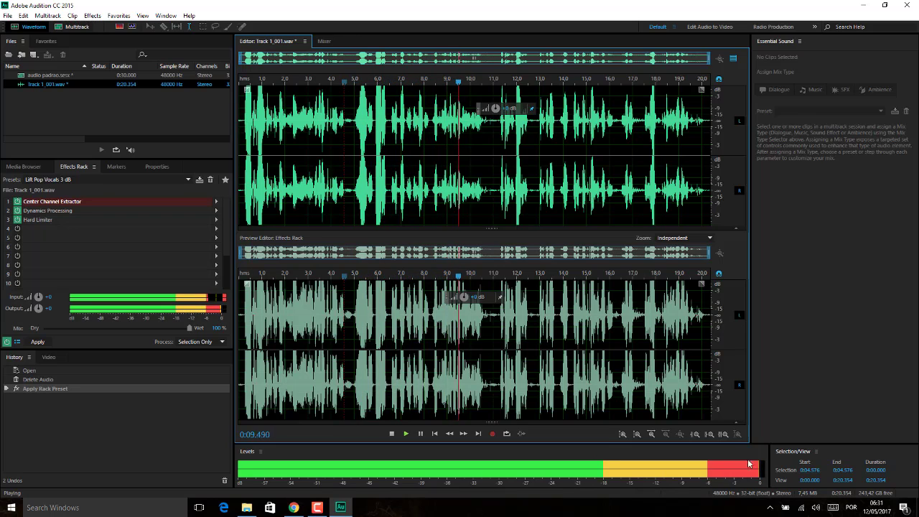
pyautogui.press('space')
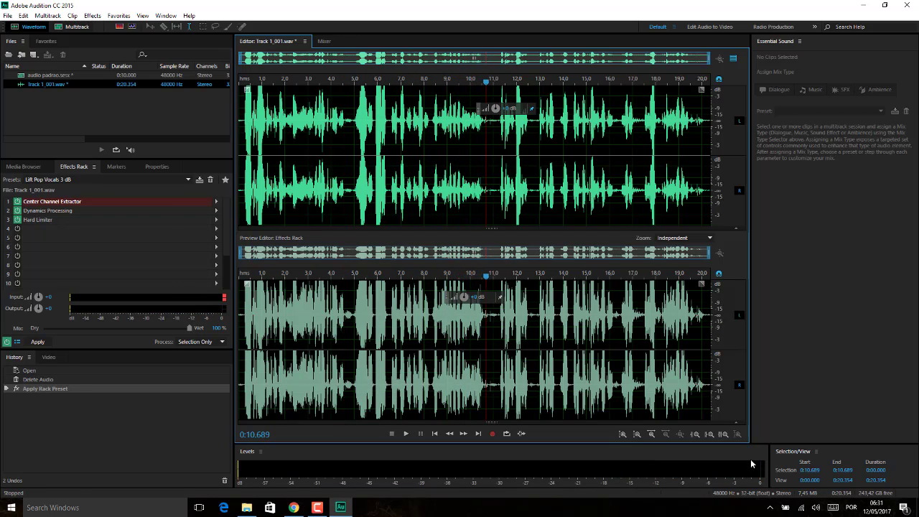
# - Undo the effects rack preset and listen to the unprocessed recording from about 10.7 seconds for comparison
pyautogui.hotkey('ctrl', 'z')
pyautogui.press('space')
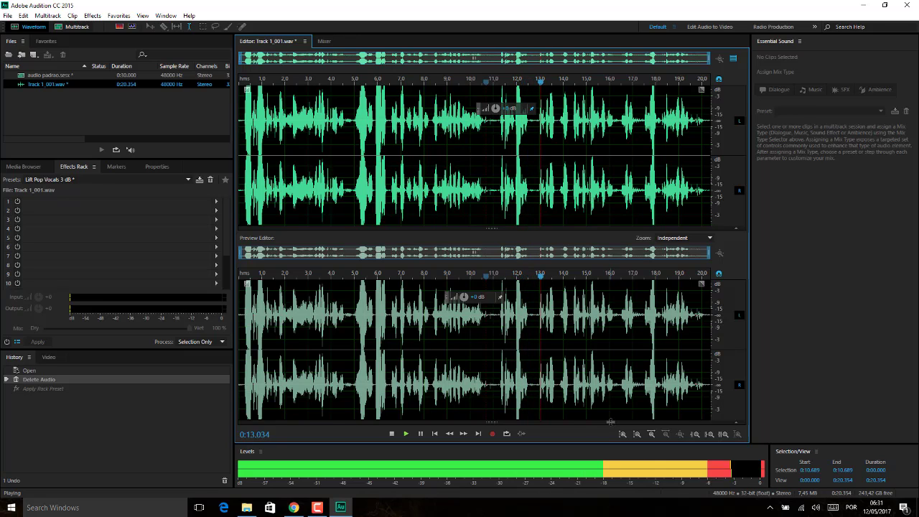
pyautogui.press('space')
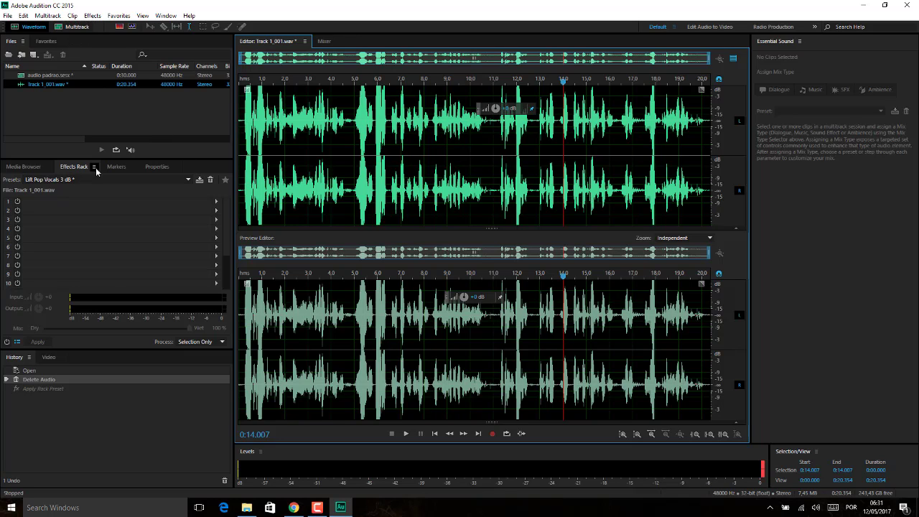
# - Load the Lift Pop Vocals 3 dB preset again and open its Dynamics Processing effect for editing
pyautogui.click(189, 180)
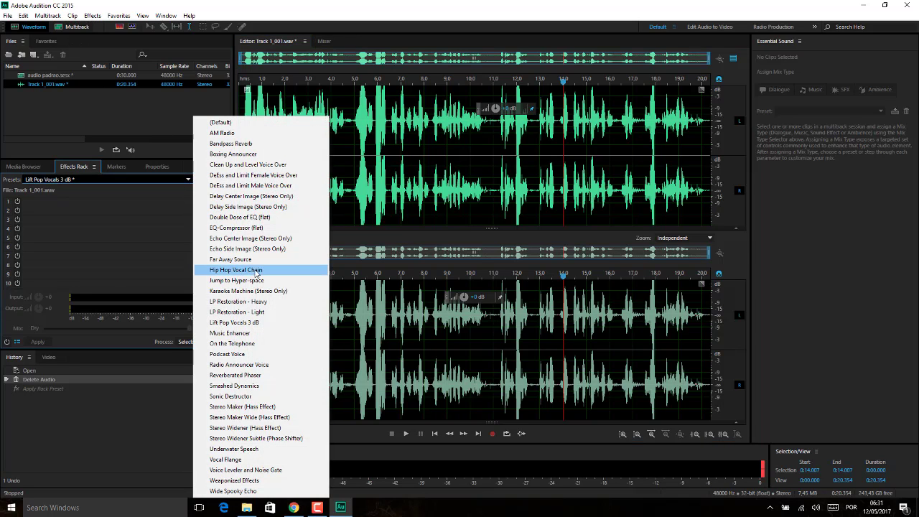
pyautogui.click(272, 325)
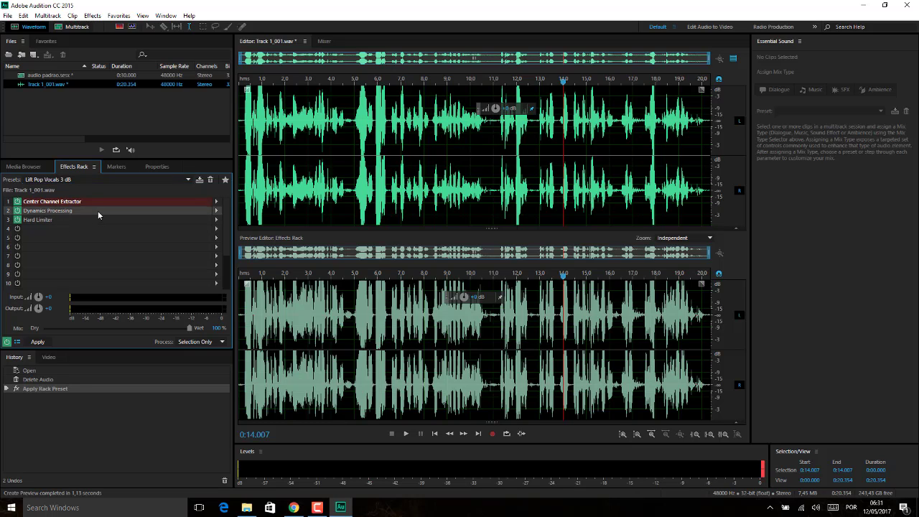
pyautogui.click(216, 212)
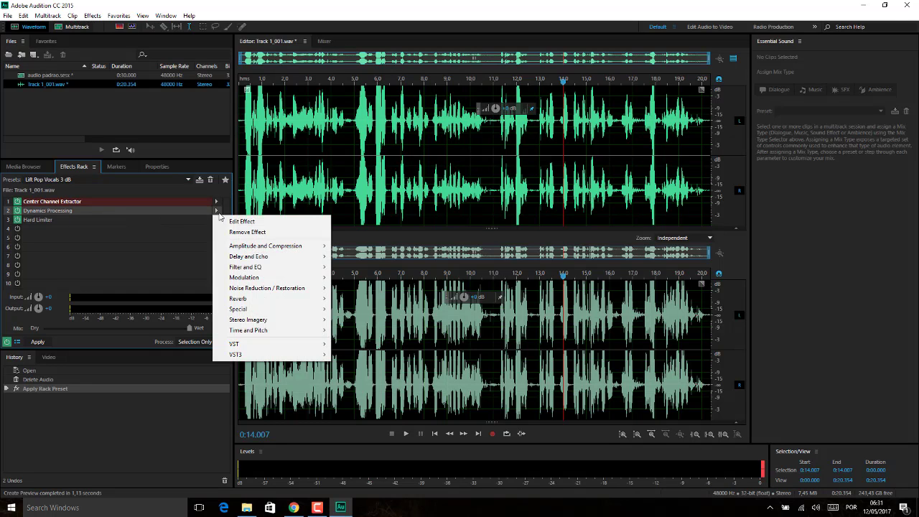
pyautogui.click(240, 221)
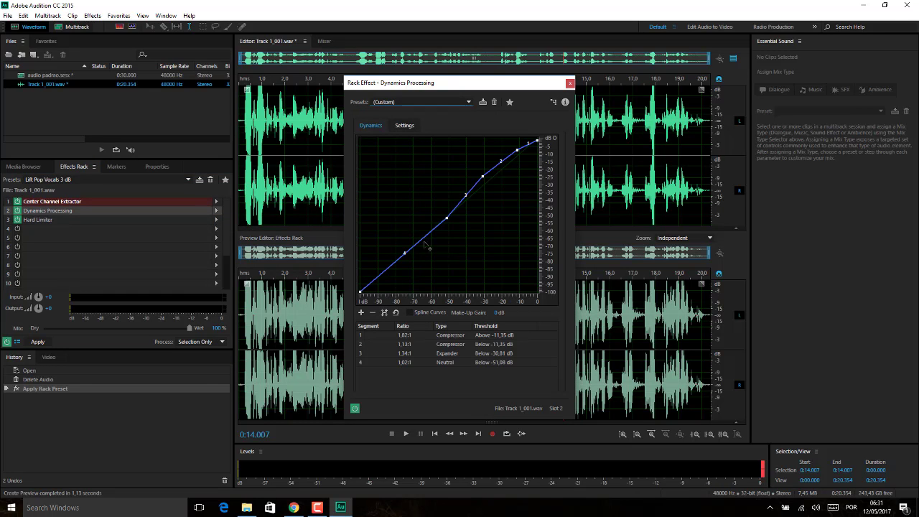
# - While playing from about 2.4 seconds, lower the dynamics curve's two middle points, placing their thresholds at -17.84 dB and -40 dB
pyautogui.click(292, 227)
pyautogui.click(294, 209)
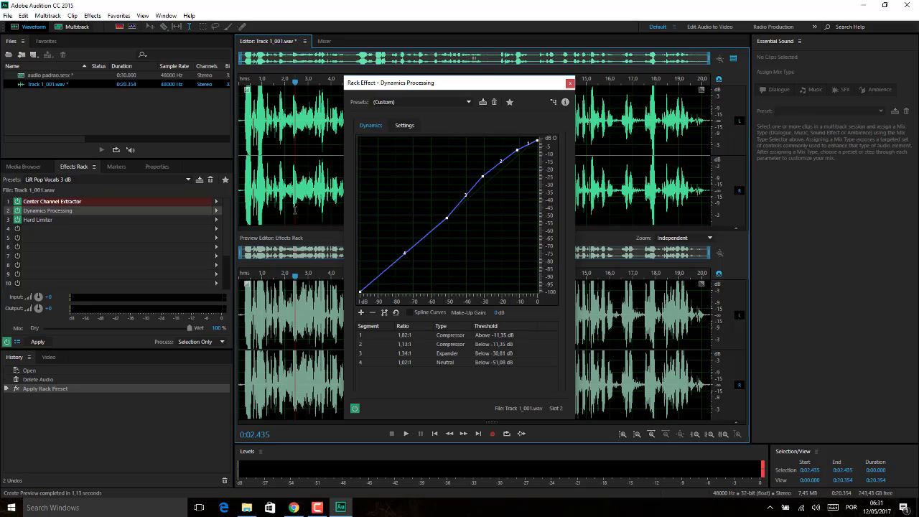
pyautogui.press('space')
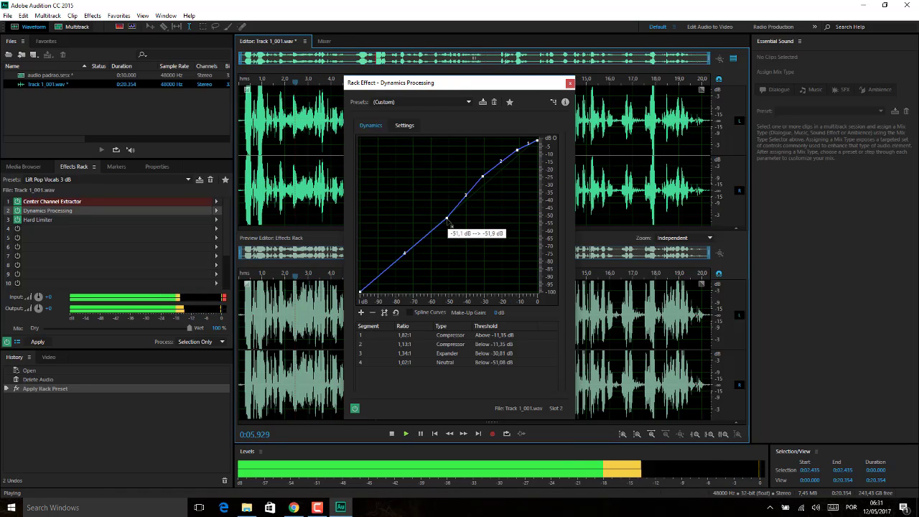
pyautogui.moveTo(450, 221); pyautogui.dragTo(471, 258)
pyautogui.moveTo(487, 183); pyautogui.dragTo(506, 195)
pyautogui.moveTo(471, 260)
pyautogui.mouseDown()
pyautogui.moveTo(460, 249)
pyautogui.moveTo(472, 253)
pyautogui.mouseUp()
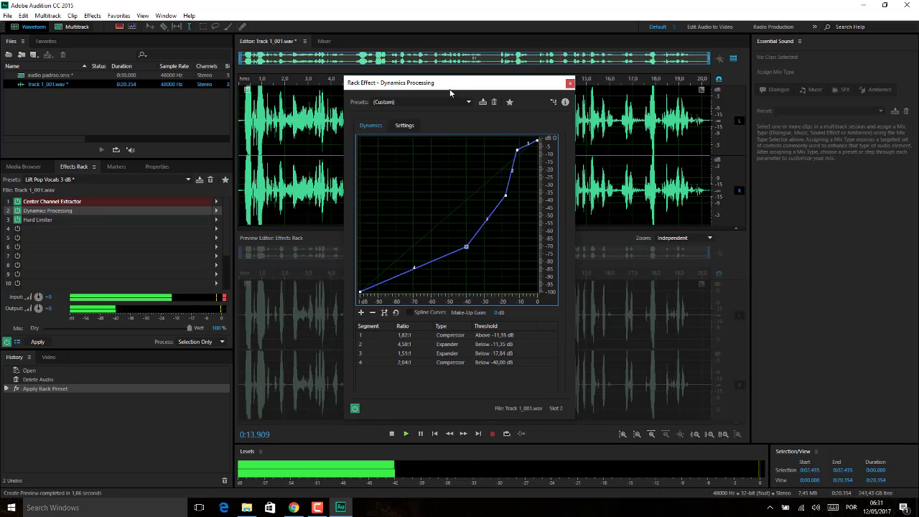
pyautogui.moveTo(448, 82); pyautogui.dragTo(428, 83)
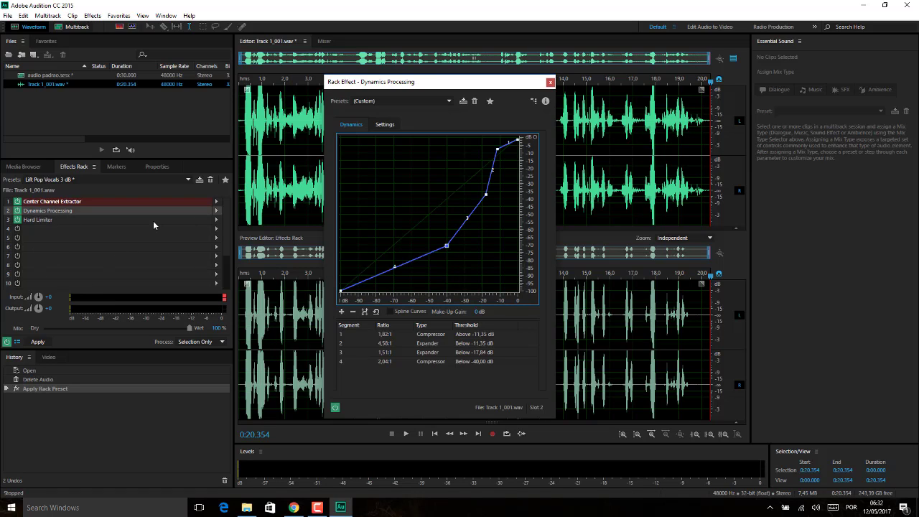
# - Close the Dynamics Processing effect and undo the modified effects rack preset
pyautogui.click(550, 83)
pyautogui.click(319, 310)
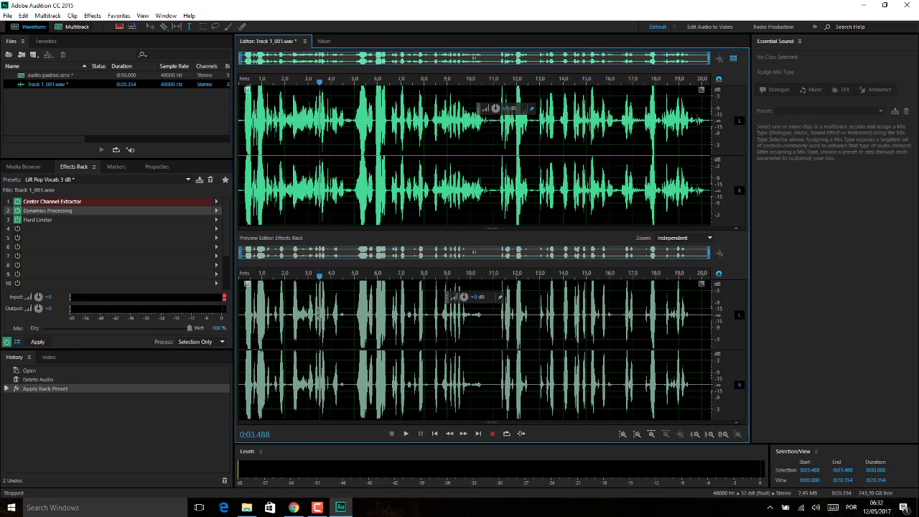
pyautogui.hotkey('ctrl', 'z')
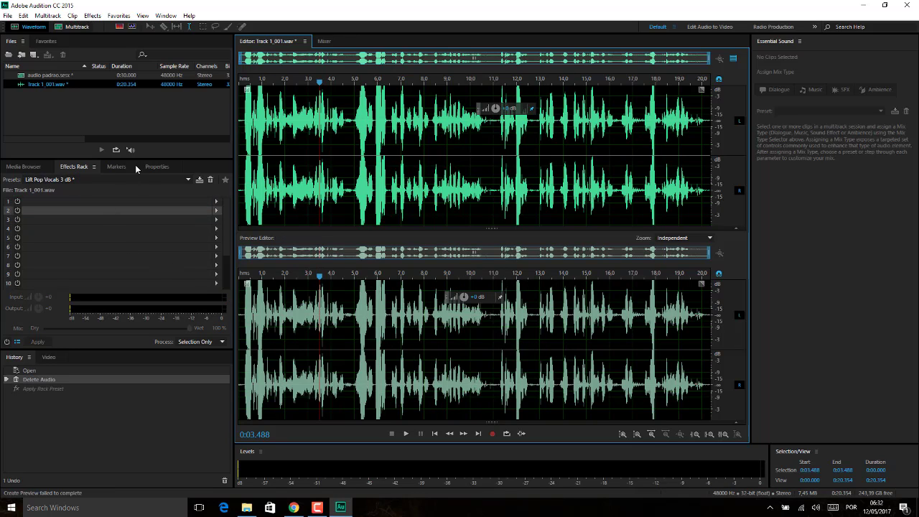
# - Load the Music Enhancer preset into the effects rack and listen to the recording from about 0.7 seconds
pyautogui.click(187, 179)
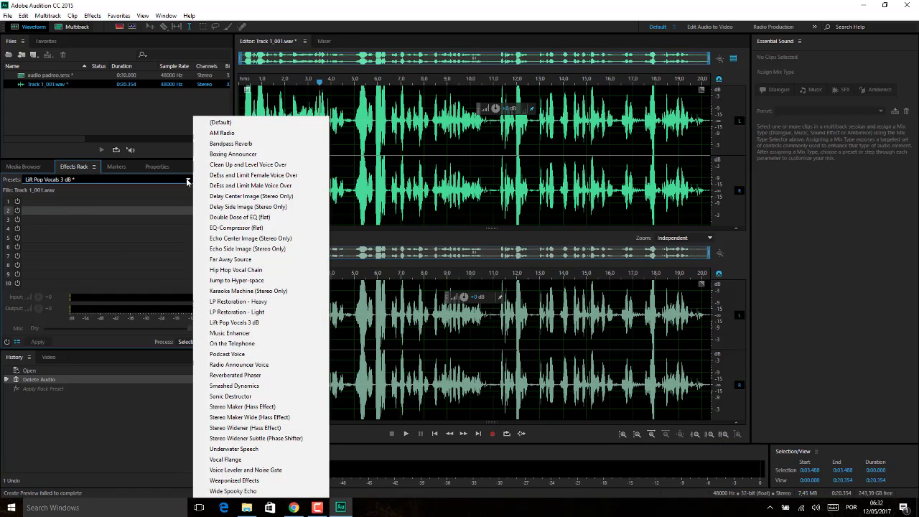
pyautogui.click(230, 333)
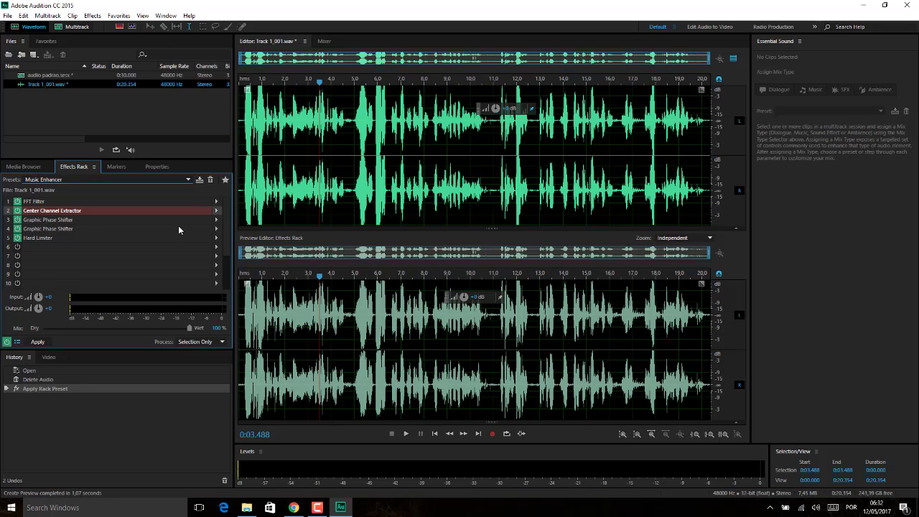
pyautogui.click(252, 144)
pyautogui.click(256, 200)
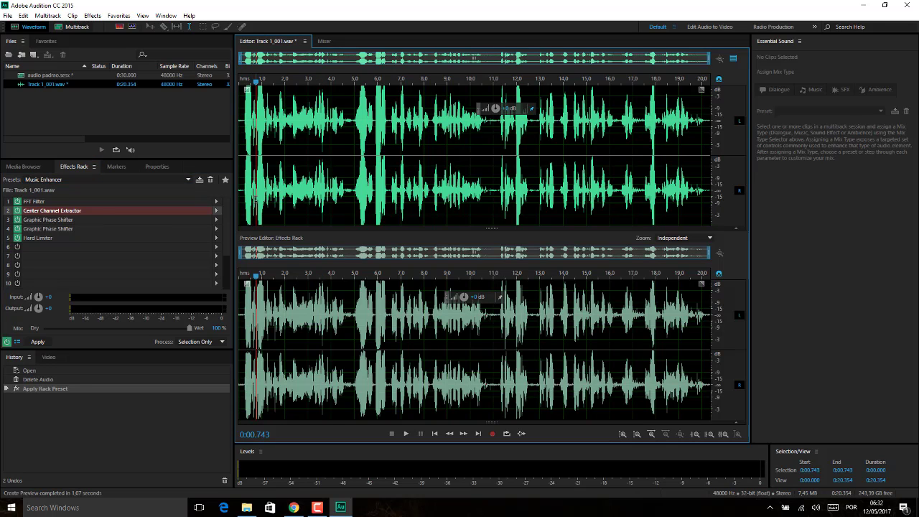
pyautogui.press('space')
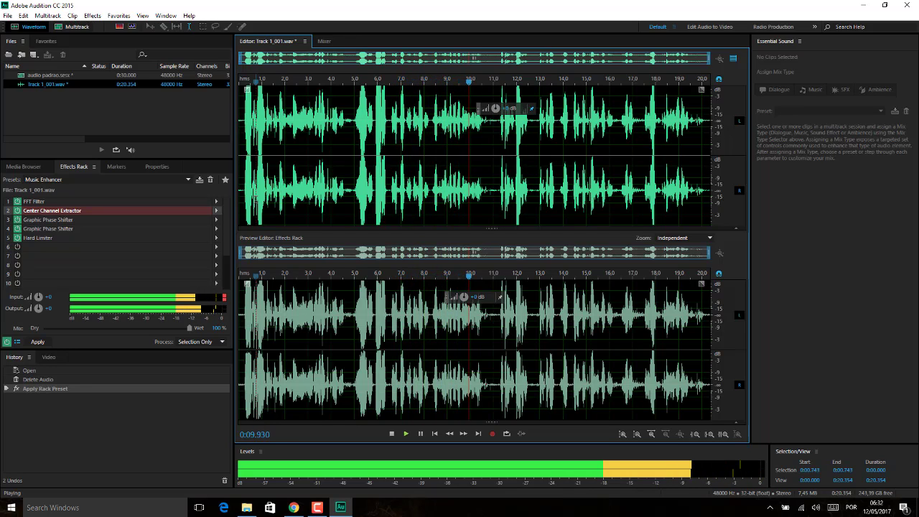
pyautogui.press('space')
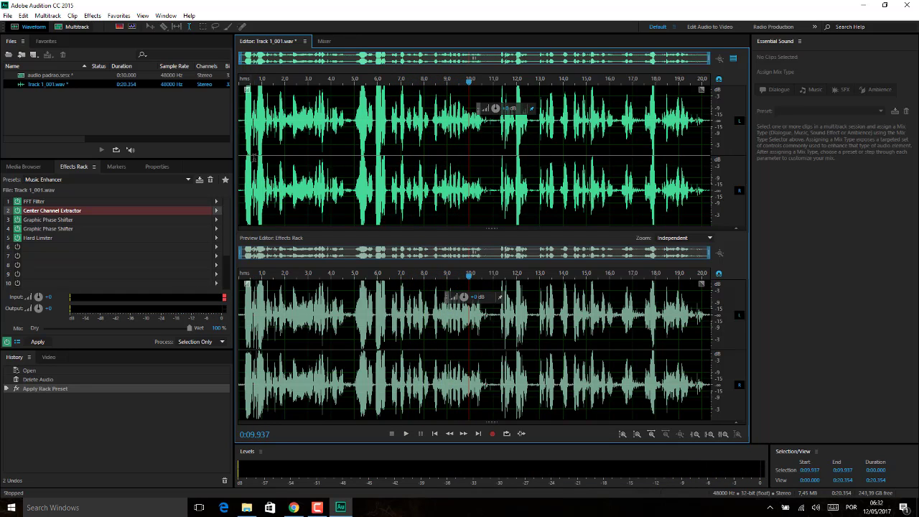
# - Listen to the Music Enhancer result from about 1.3 seconds and undo the effects rack preset
pyautogui.click(267, 167)
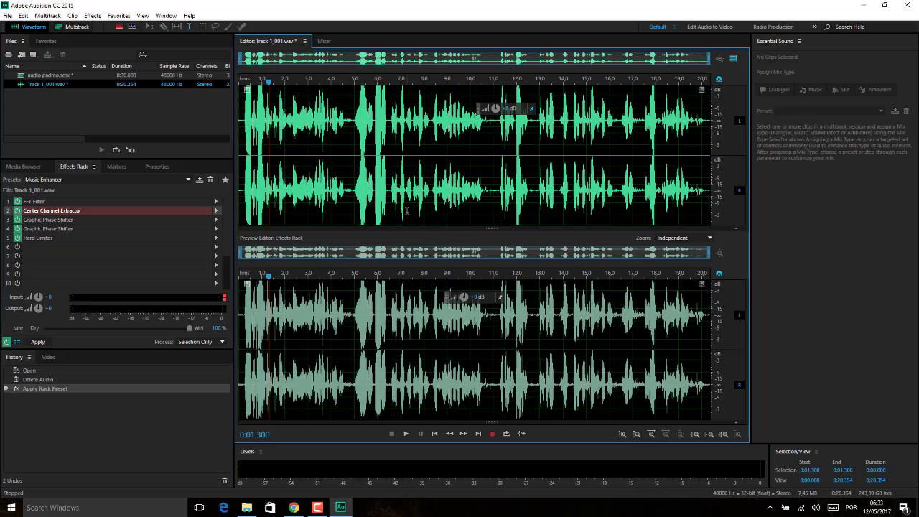
pyautogui.press('space')
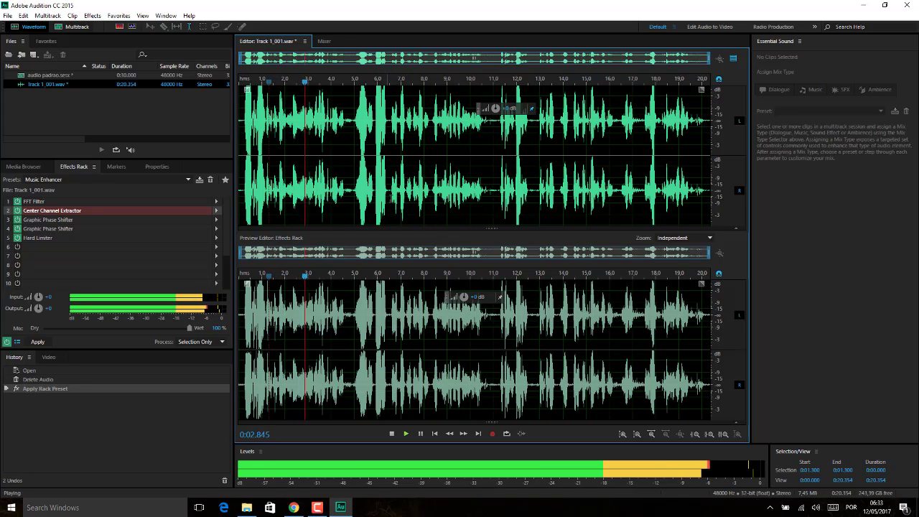
pyautogui.click(23, 15)
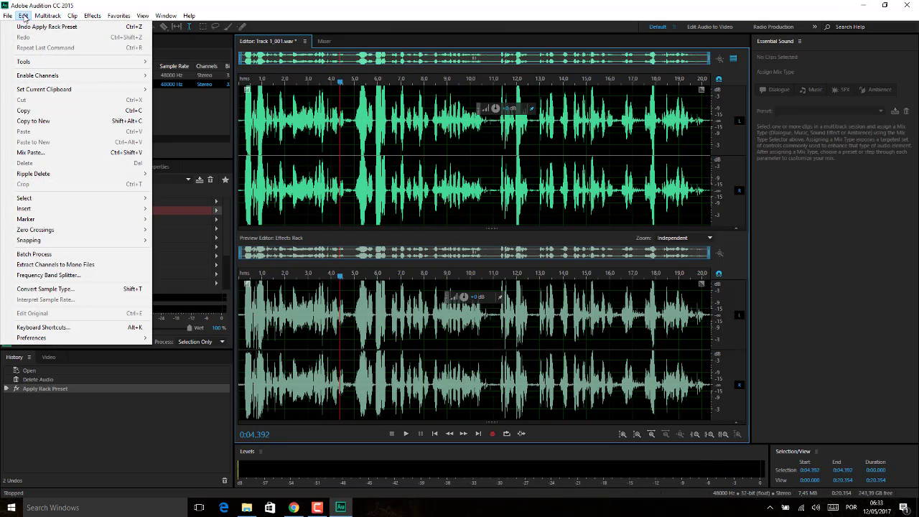
pyautogui.click(22, 17)
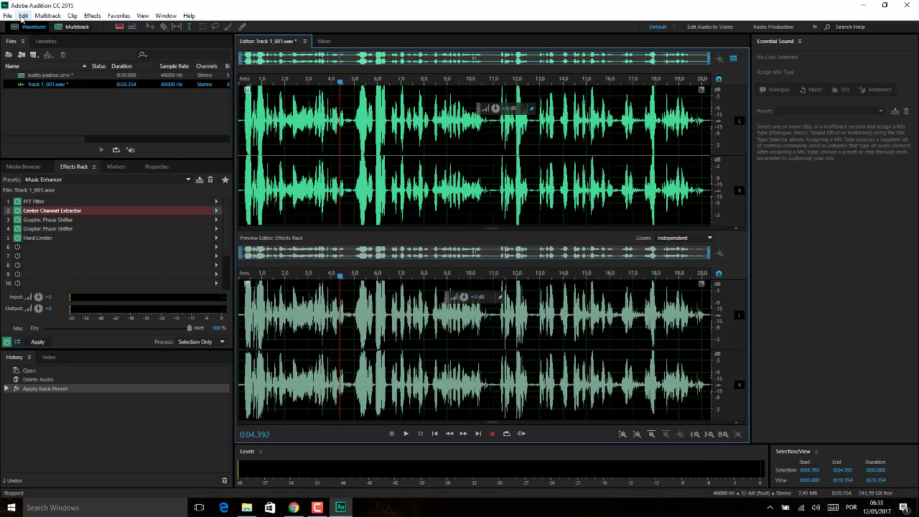
pyautogui.hotkey('ctrl', 'z')
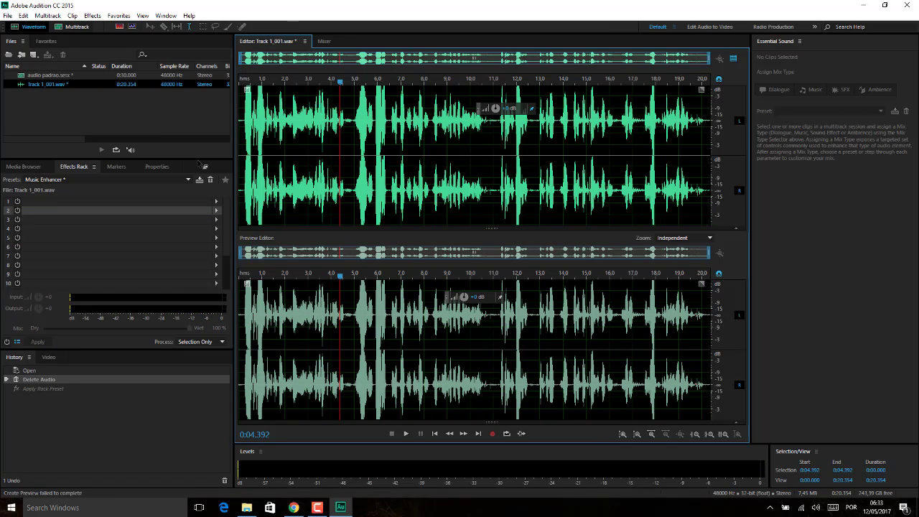
# - Listen to the unprocessed recording from about 4.4 seconds and again from about 2.2 seconds
pyautogui.press('space')
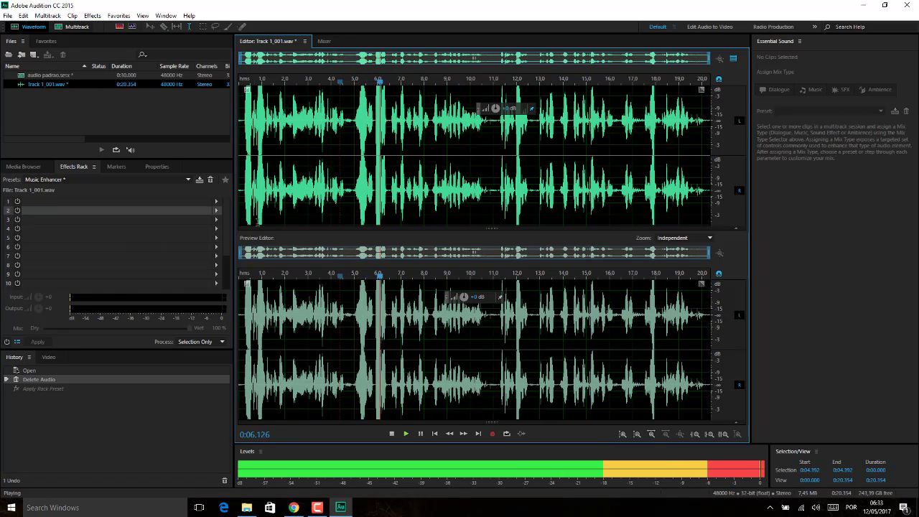
pyautogui.press('space')
pyautogui.press('space')
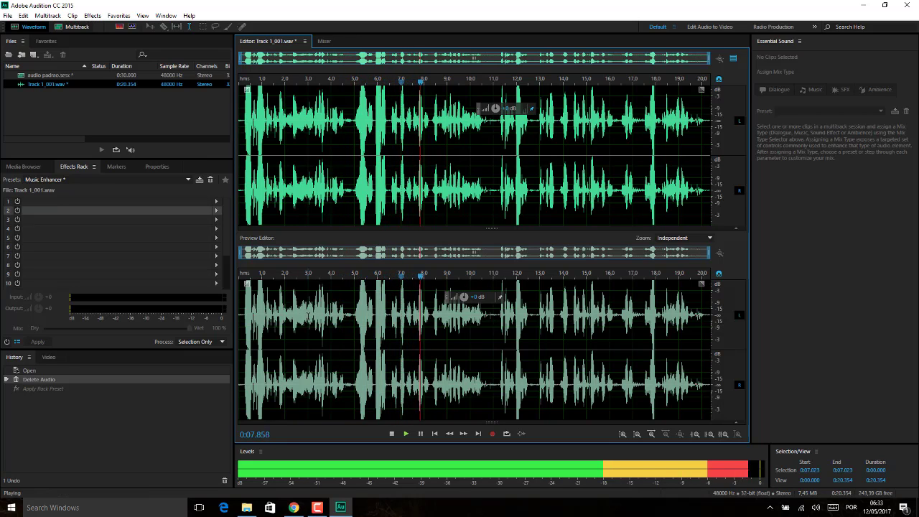
pyautogui.press('space')
pyautogui.click(289, 309)
pyautogui.press('space')
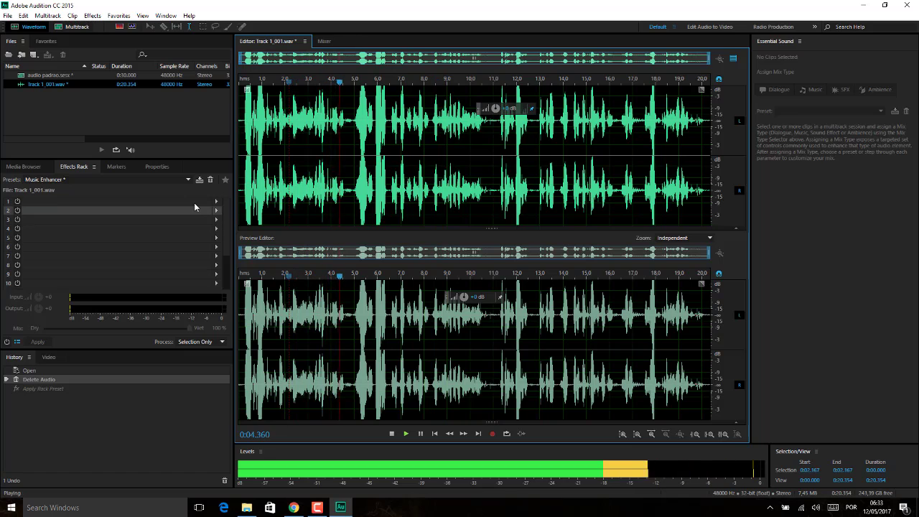
pyautogui.press('space')
# - Load the Music Enhancer preset into the effects rack again
pyautogui.click(188, 180)
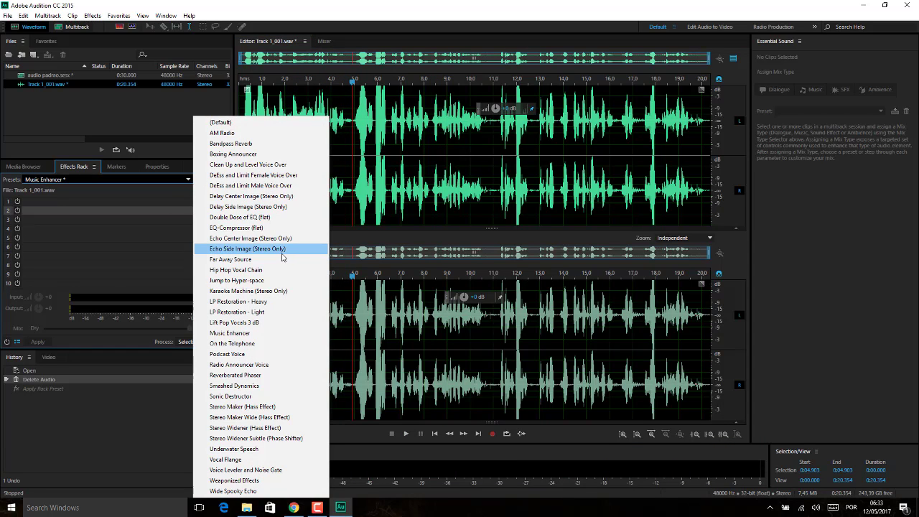
pyautogui.click(237, 333)
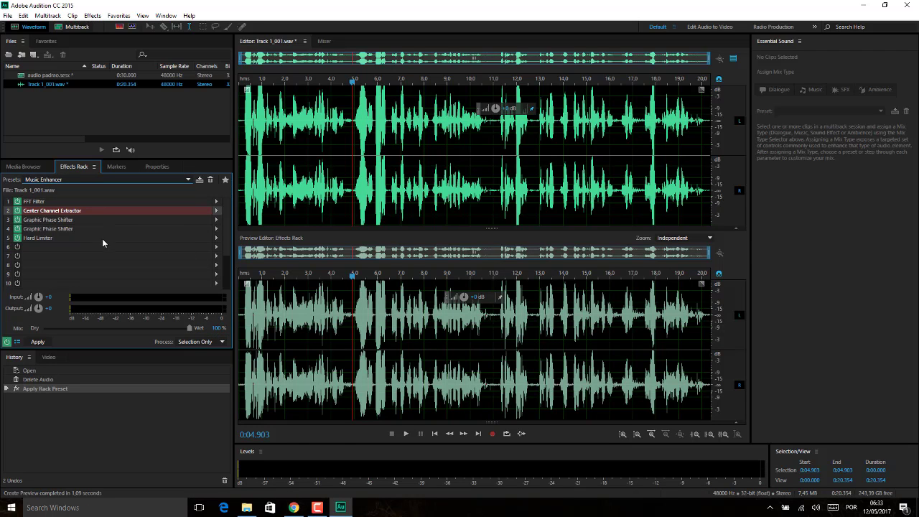
# - Open the FFT Filter settings from the effects rack and listen to the recording from about 1.8 seconds
pyautogui.click(216, 202)
pyautogui.click(237, 214)
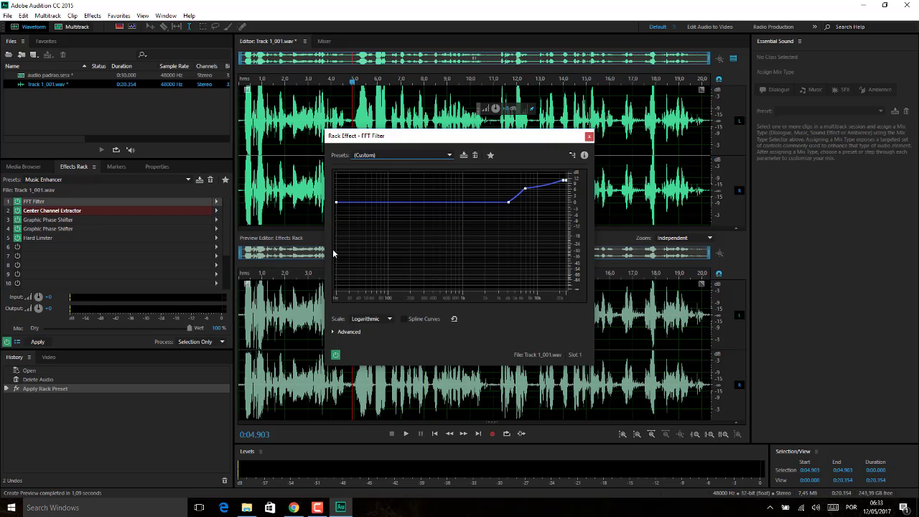
pyautogui.click(282, 229)
pyautogui.click(281, 223)
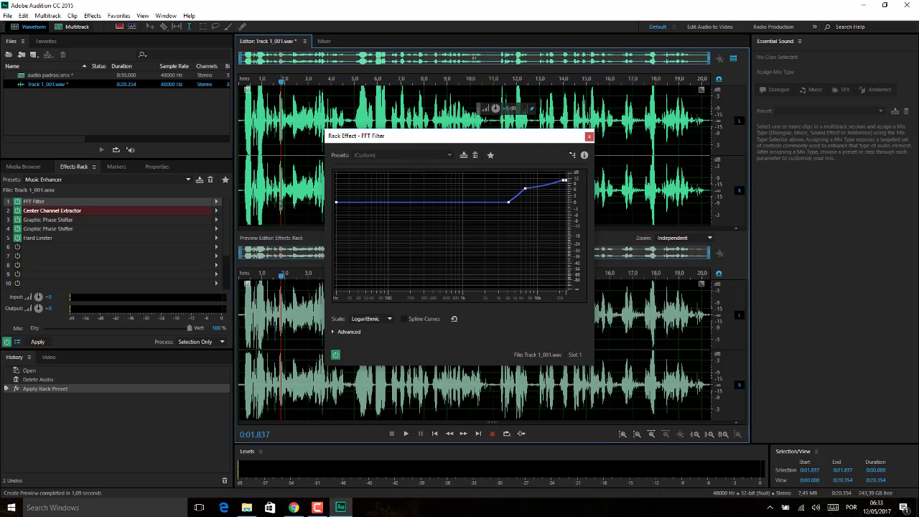
pyautogui.press('space')
# - Pull the FFT Filter's 0 dB curve point before the treble boost down to about 1757 Hz and -26 dB, and lower it slightly more
pyautogui.moveTo(511, 206); pyautogui.dragTo(482, 248)
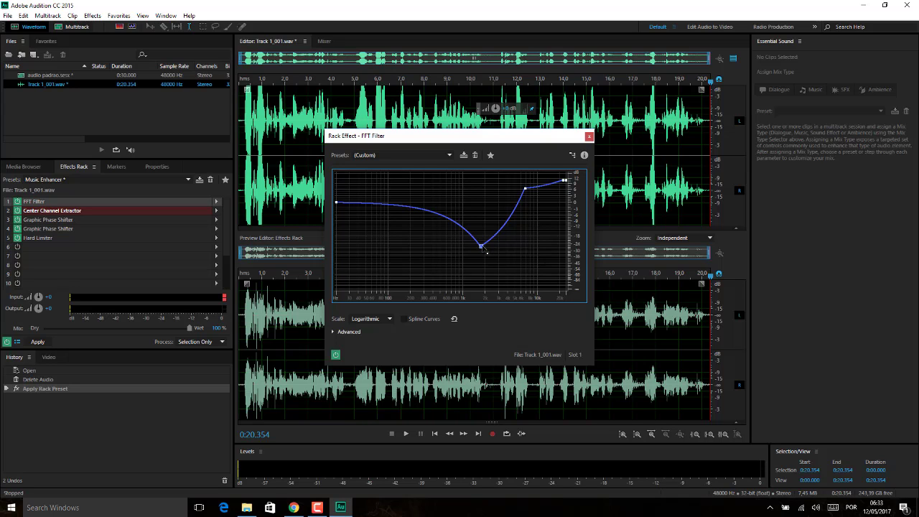
pyautogui.moveTo(485, 250)
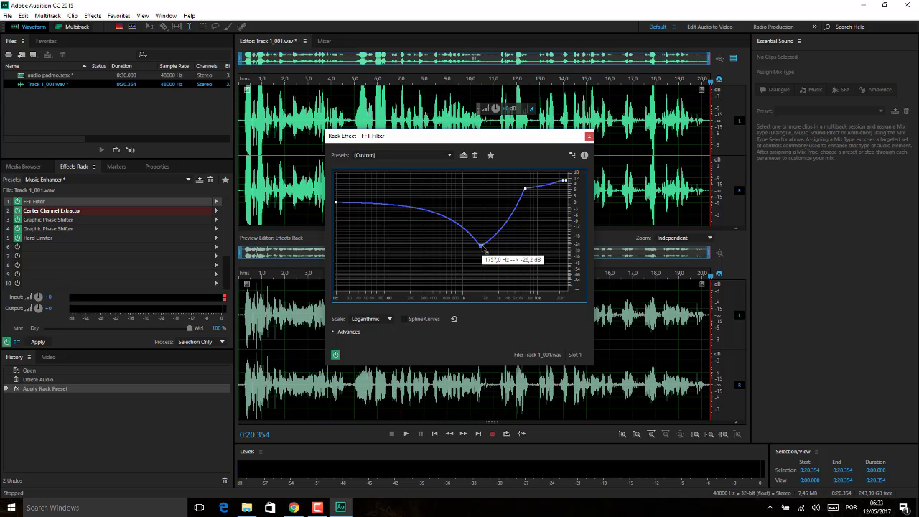
pyautogui.moveTo(485, 251)
pyautogui.mouseDown()
pyautogui.moveTo(425, 251)
pyautogui.moveTo(479, 201)
pyautogui.moveTo(489, 255)
pyautogui.moveTo(431, 269)
pyautogui.moveTo(433, 253)
pyautogui.moveTo(489, 261)
pyautogui.mouseUp()
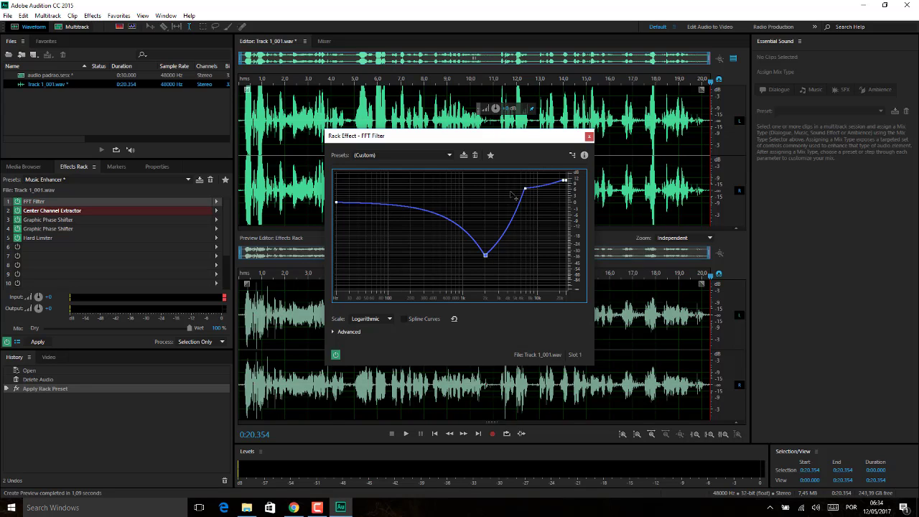
# - Undo the effects rack preset and listen to the unprocessed recording from about 3.7 seconds
pyautogui.hotkey('ctrl', 'z')
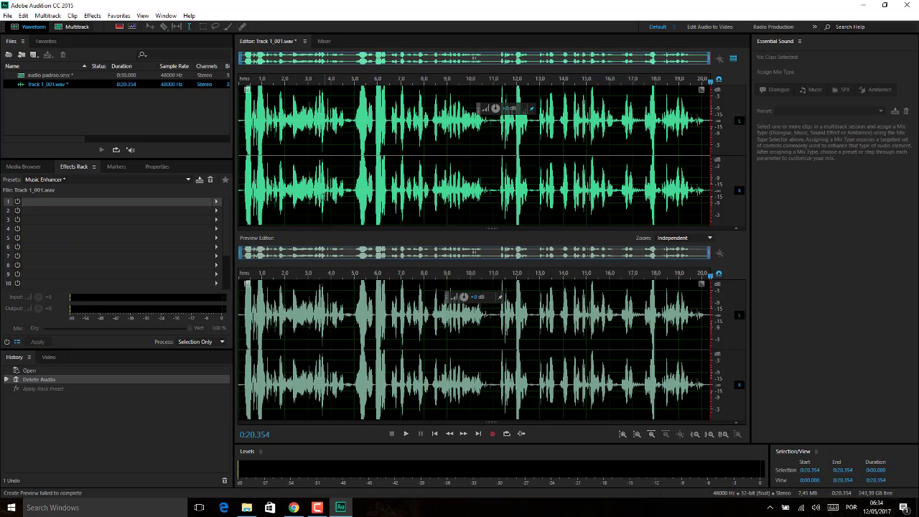
pyautogui.click(323, 201)
pyautogui.press('space')
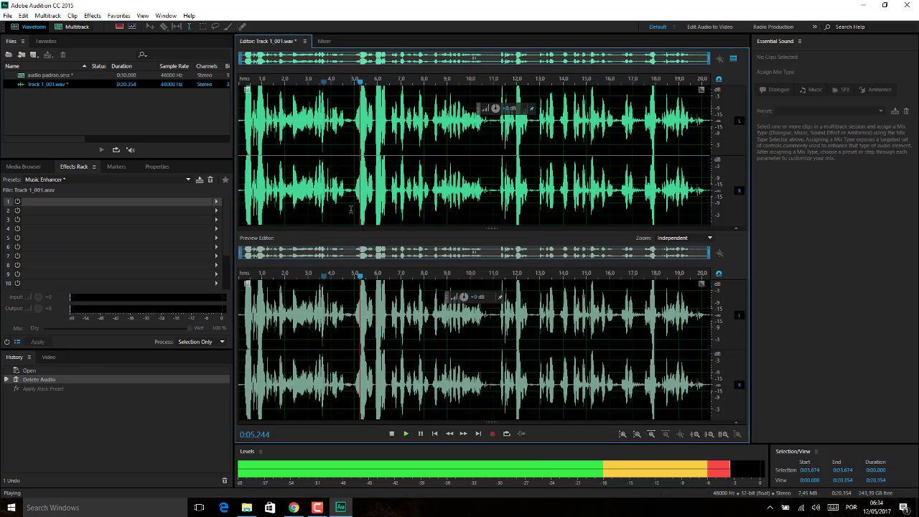
# - Load the Music Enhancer preset into the effects rack and listen to the recording from about 2 seconds
pyautogui.click(189, 179)
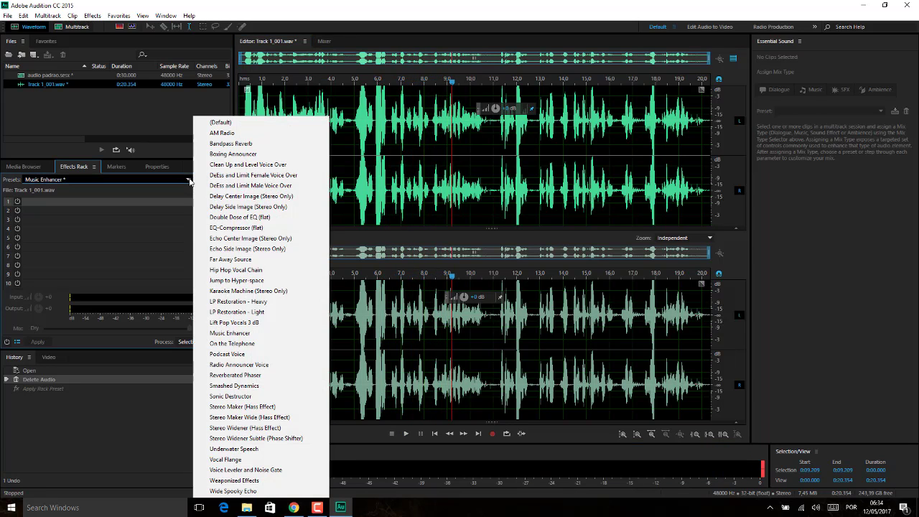
pyautogui.click(289, 337)
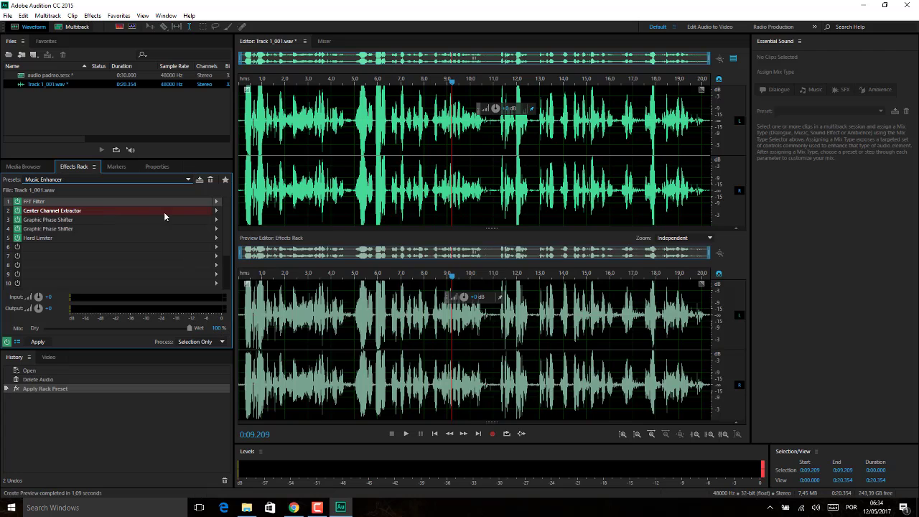
pyautogui.click(285, 203)
pyautogui.press('space')
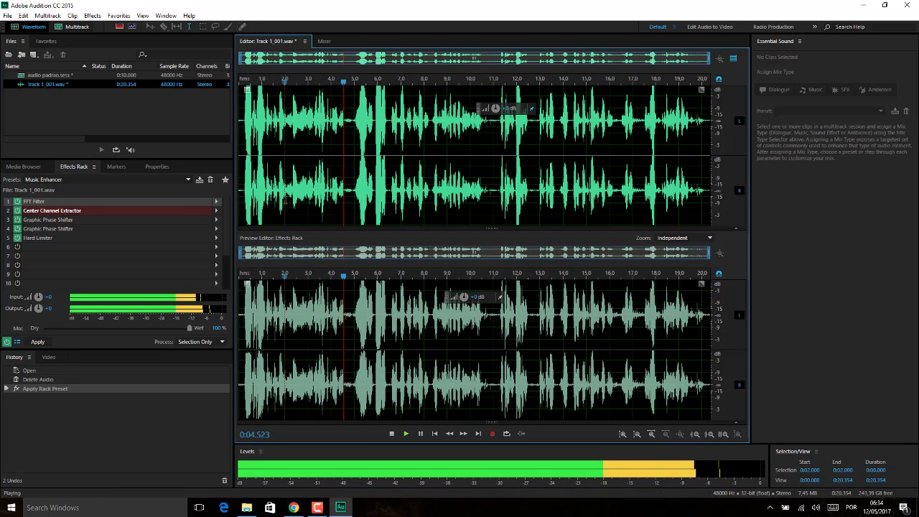
pyautogui.press('space')
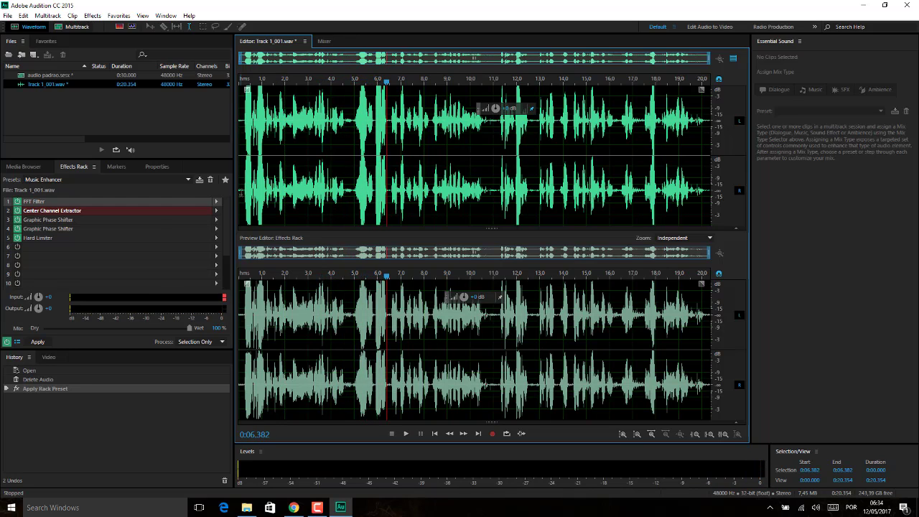
# - Lower the FFT Filter's curve point near 4 kHz to about -54 dB and listen to the recording from about 3.4 seconds
pyautogui.click(217, 204)
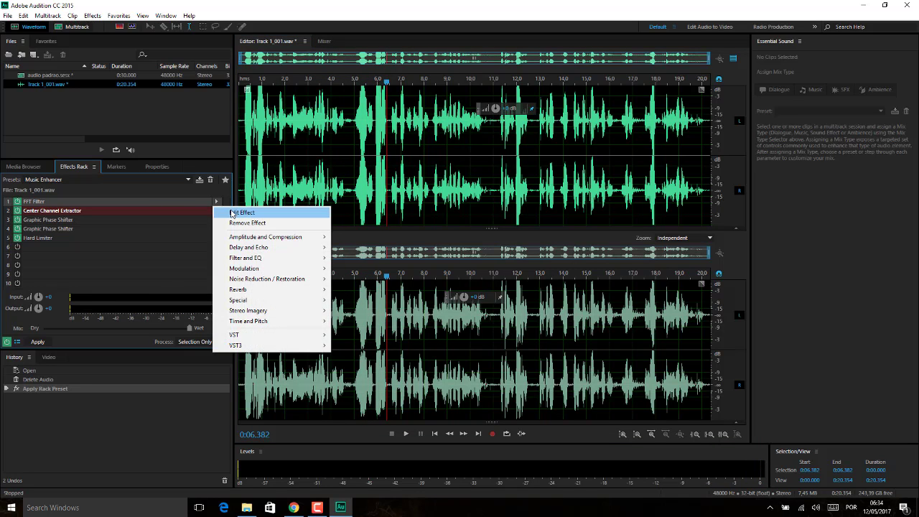
pyautogui.click(232, 214)
pyautogui.moveTo(510, 203); pyautogui.dragTo(508, 269)
pyautogui.click(316, 212)
pyautogui.press('space')
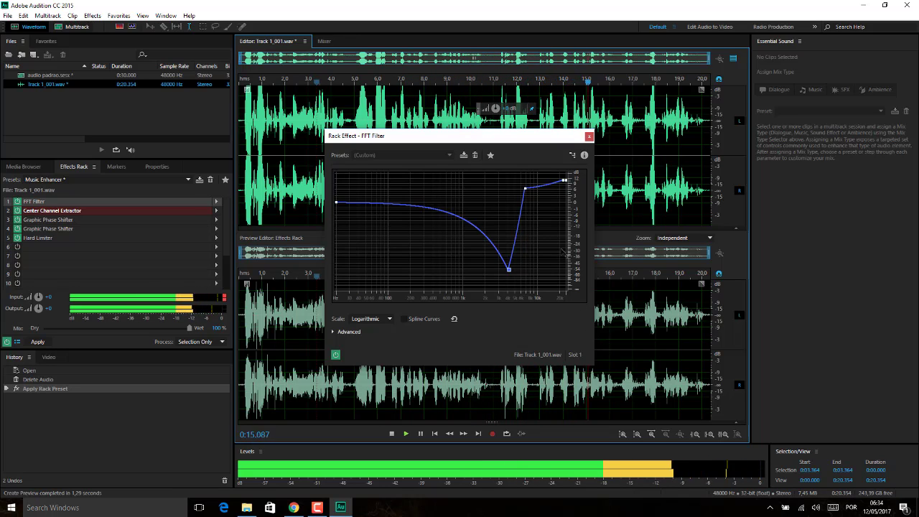
pyautogui.press('space')
# - Move the FFT Filter's lowered curve point to about 3 kHz and -30 dB, close the filter settings and place the playhead near 6.3 seconds
pyautogui.moveTo(509, 269); pyautogui.dragTo(498, 252)
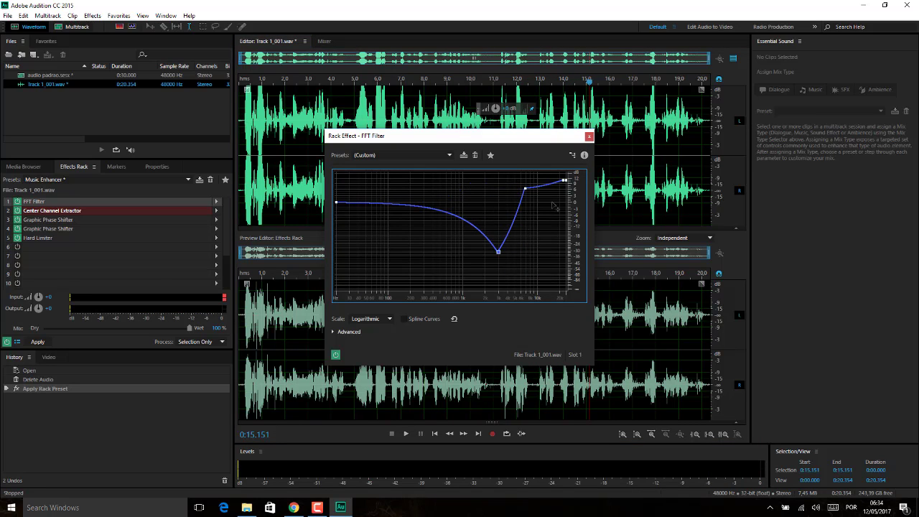
pyautogui.click(589, 137)
pyautogui.click(385, 192)
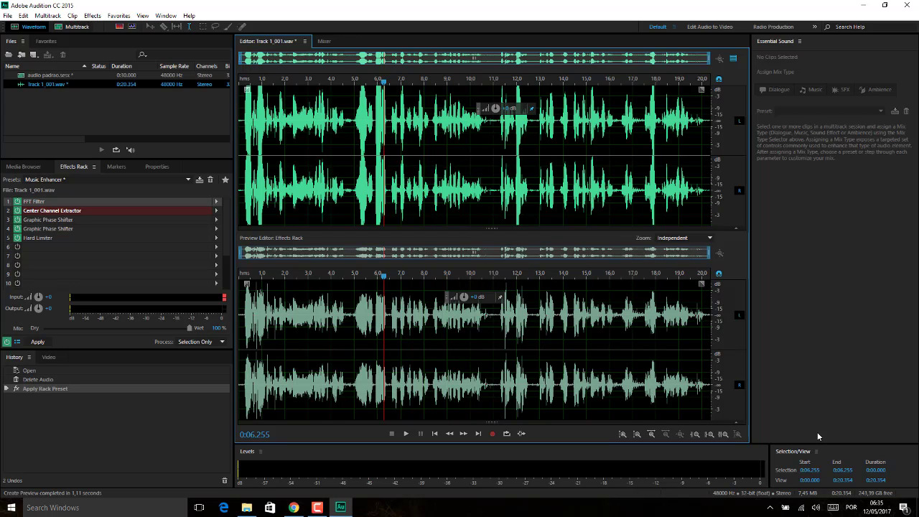
# - Open the Windows recording devices and compare the Realtek microphone with the Yeti Stereo Microphone
pyautogui.rightClick(816, 506)
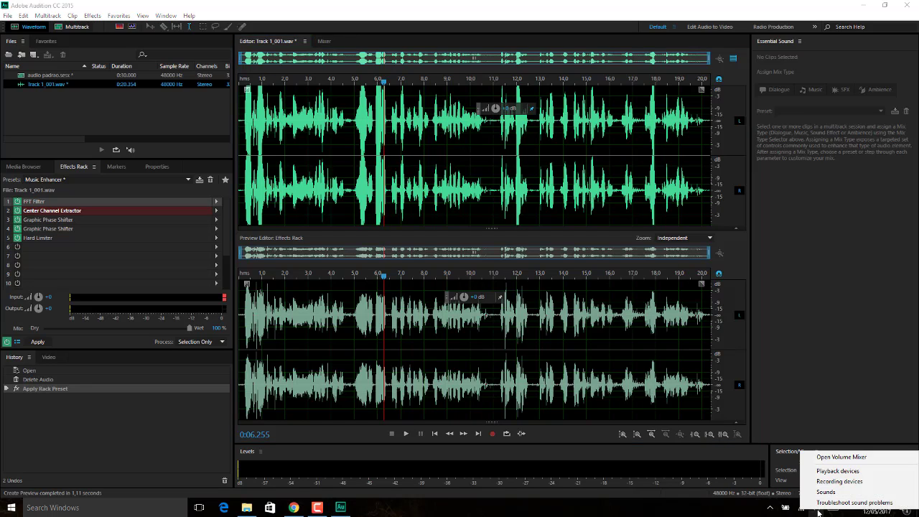
pyautogui.click(840, 482)
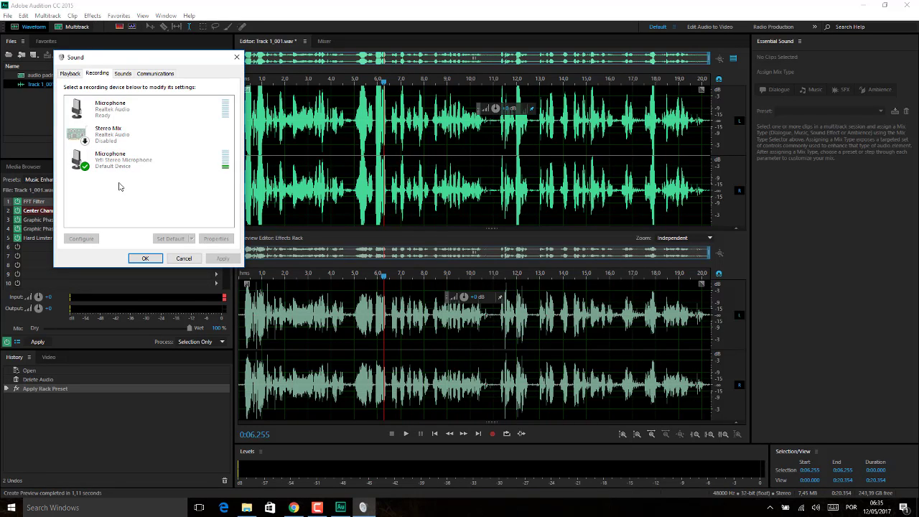
pyautogui.click(121, 114)
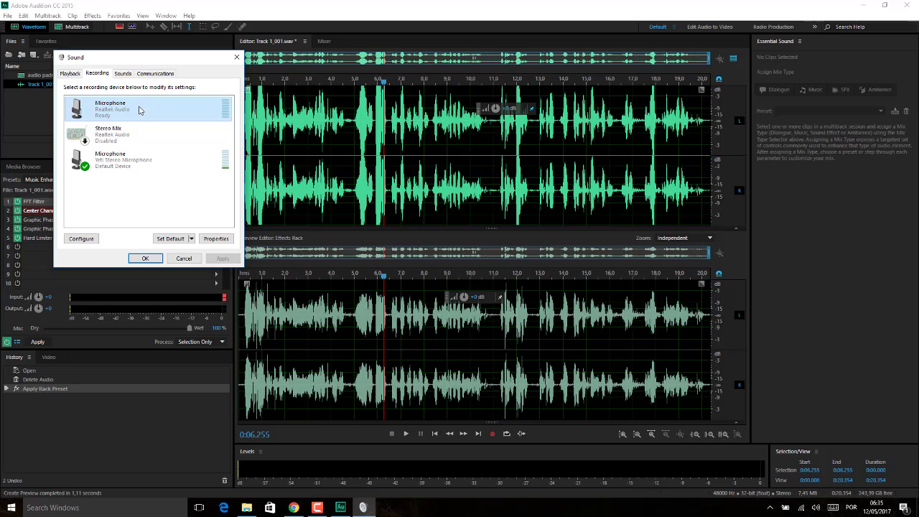
pyautogui.click(118, 166)
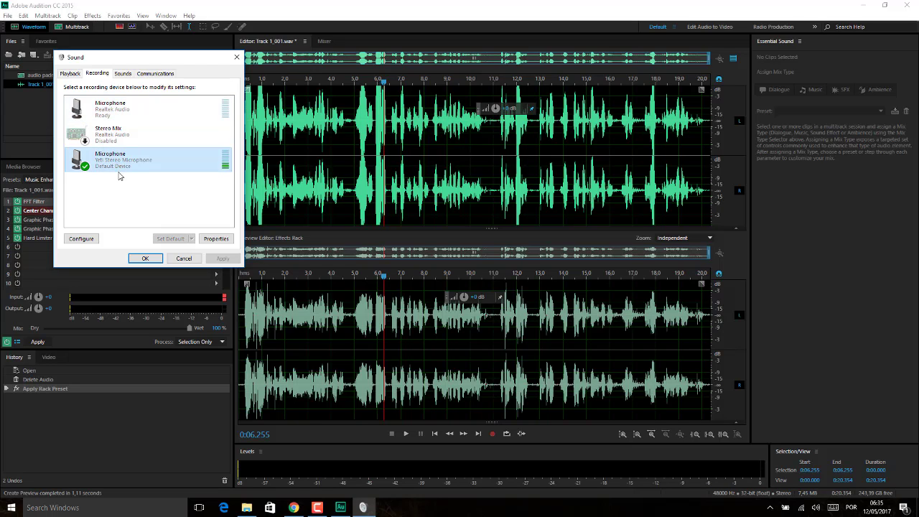
pyautogui.rightClick(153, 150)
pyautogui.click(131, 164)
# - Review the Yeti Stereo Microphone's general, listen, level and advanced properties, and close the sound settings without changes
pyautogui.click(216, 239)
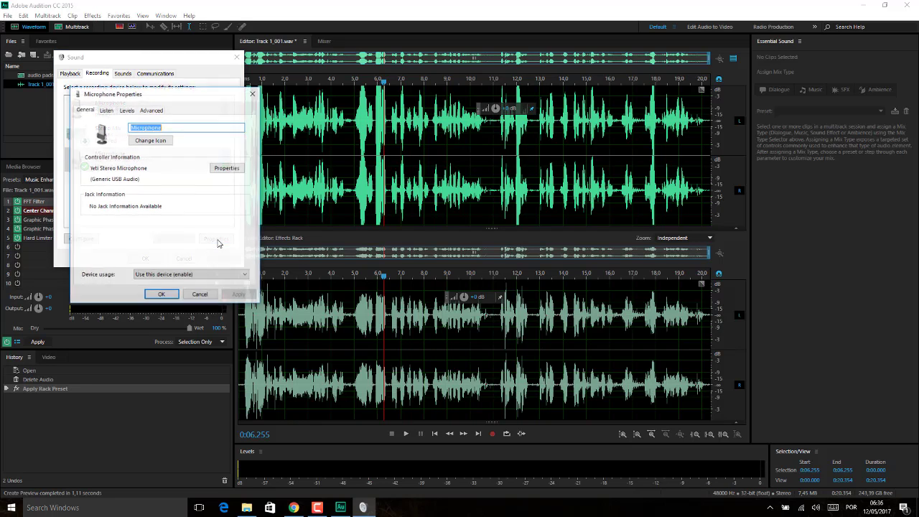
pyautogui.click(106, 111)
pyautogui.click(126, 111)
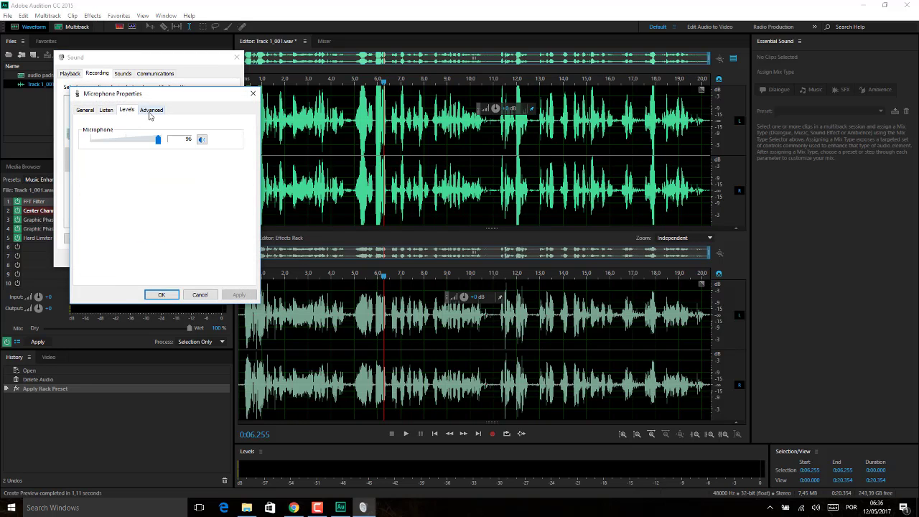
pyautogui.click(151, 111)
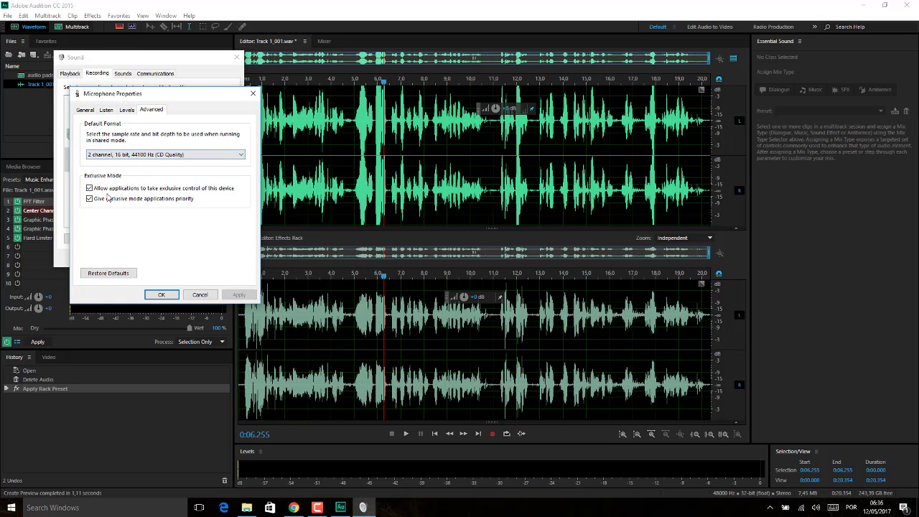
pyautogui.click(126, 111)
pyautogui.click(86, 111)
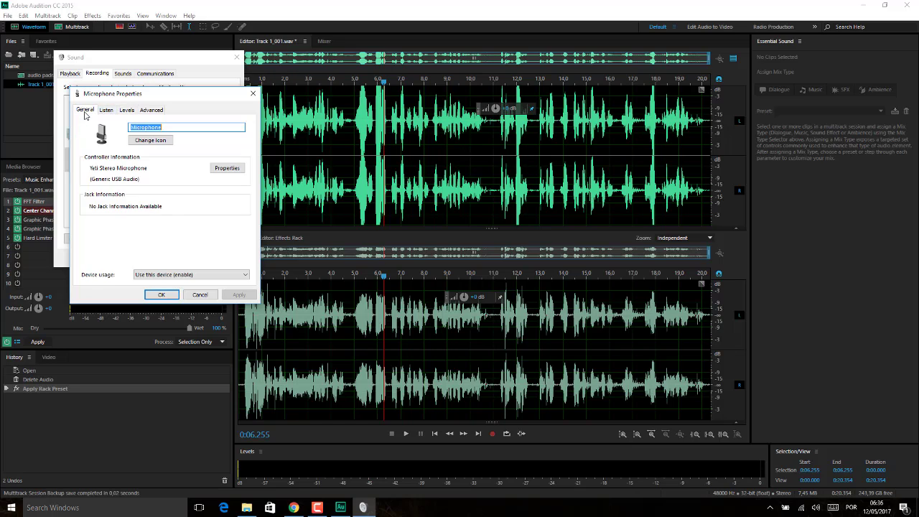
pyautogui.click(200, 295)
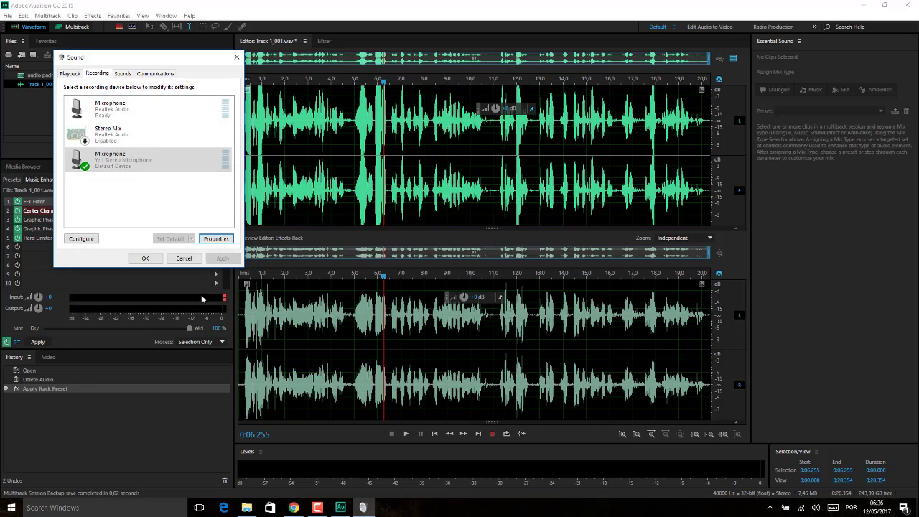
pyautogui.click(227, 163)
pyautogui.click(192, 259)
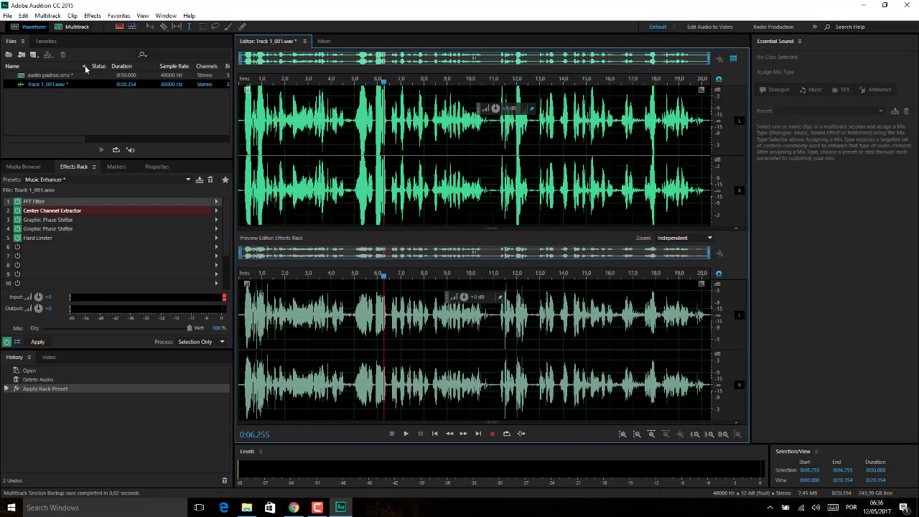
# - Create a multitrack session named Untitled Session 2 at 48000 Hz, 32-bit float, stereo, and arm Track 1 for recording
pyautogui.click(62, 86)
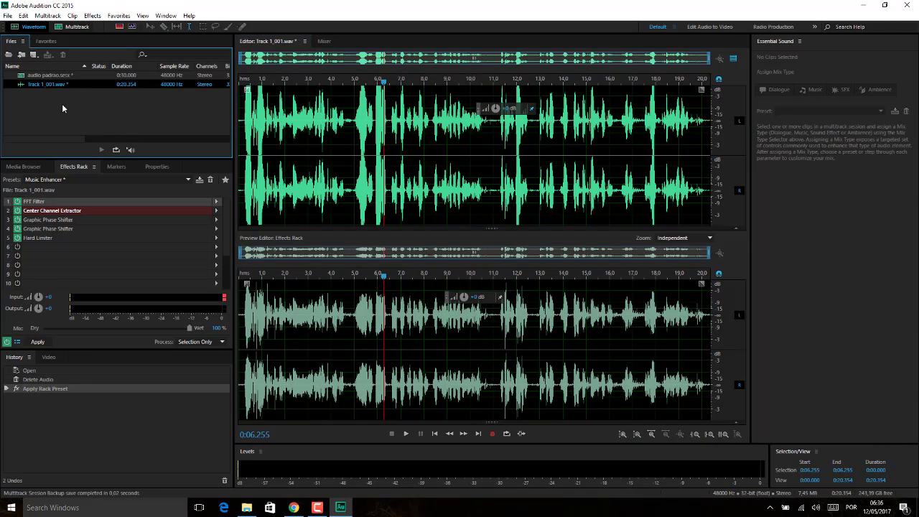
pyautogui.click(33, 54)
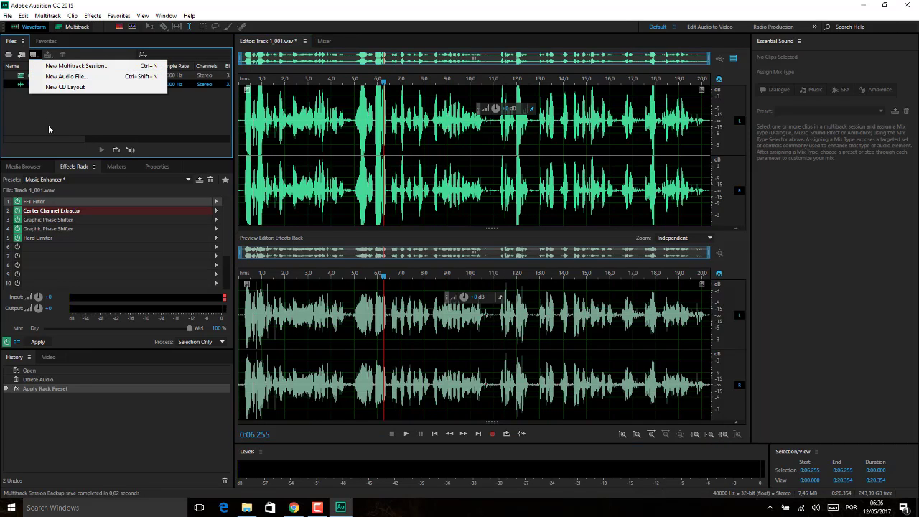
pyautogui.click(72, 66)
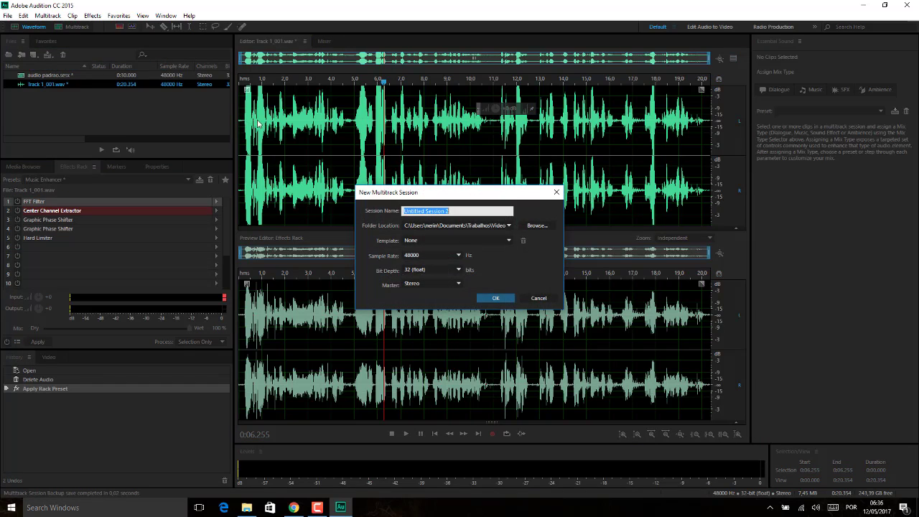
pyautogui.click(495, 298)
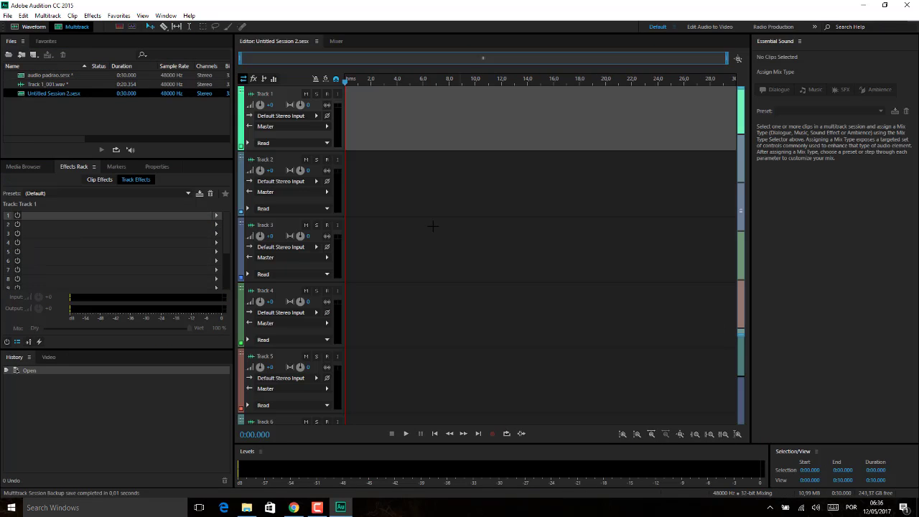
pyautogui.click(327, 94)
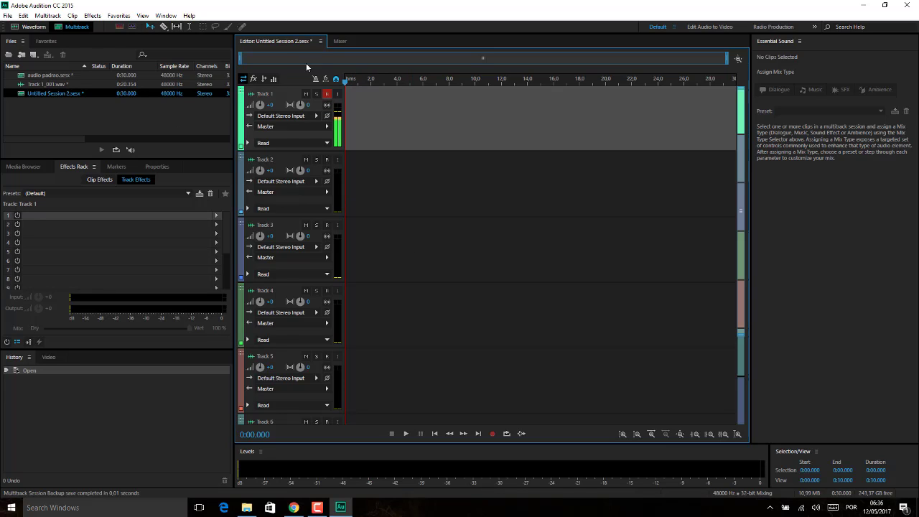
# - Close Untitled Session 2 without saving its changes
pyautogui.click(320, 41)
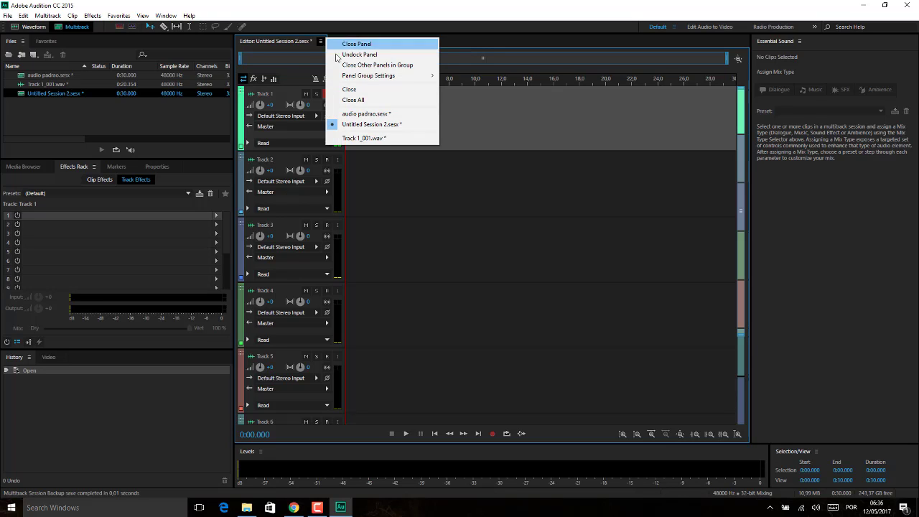
pyautogui.click(351, 89)
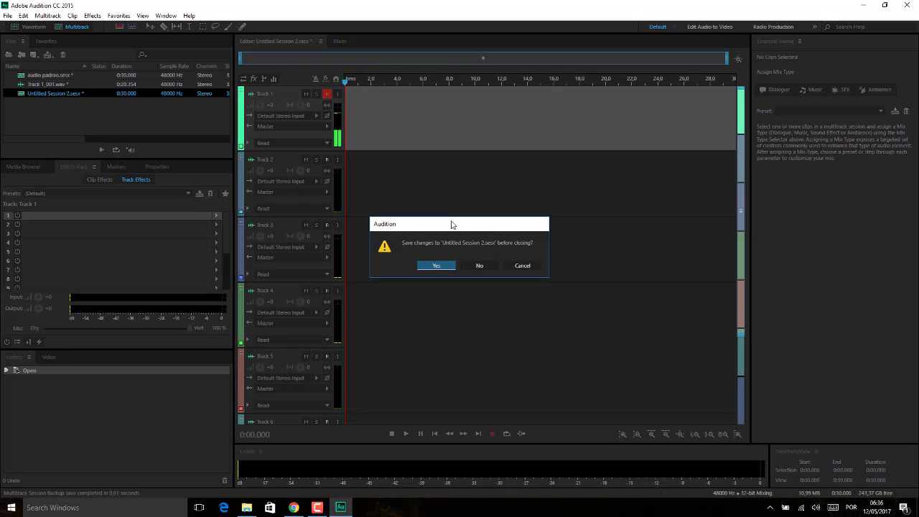
pyautogui.click(480, 266)
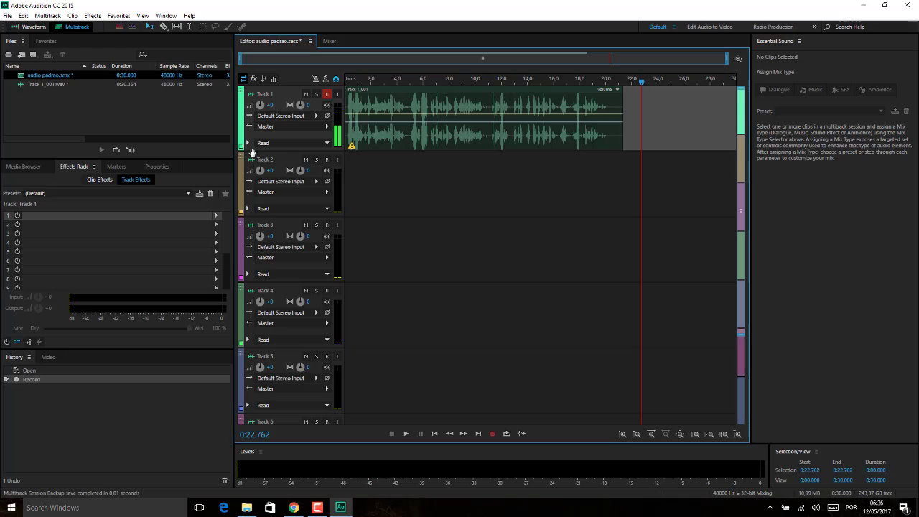
# - Save the audio padrao.sesx session including the changes to Track 1_001.wav, and save the Track 1_001.wav file itself again
pyautogui.click(49, 85)
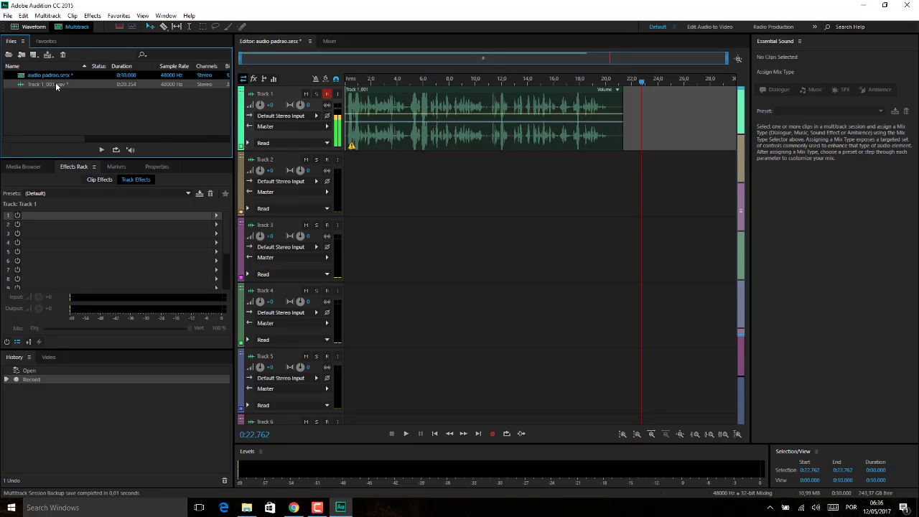
pyautogui.click(8, 16)
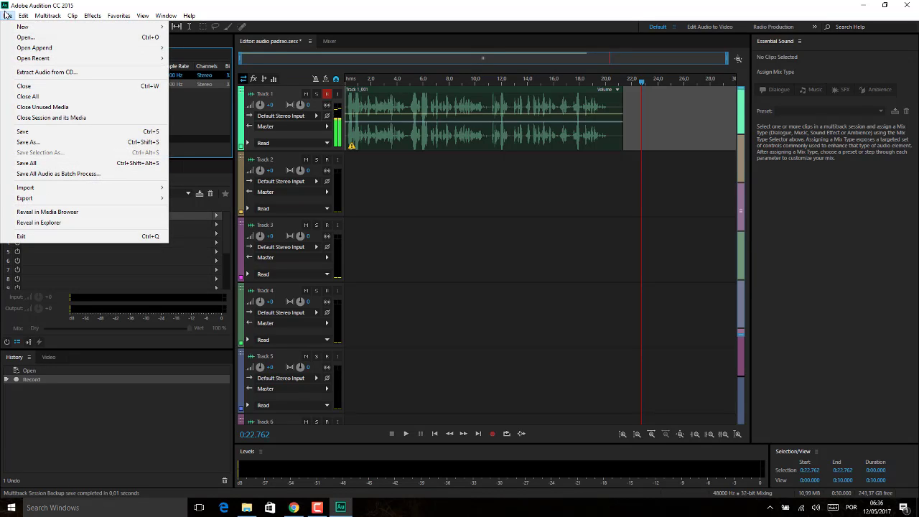
pyautogui.click(55, 132)
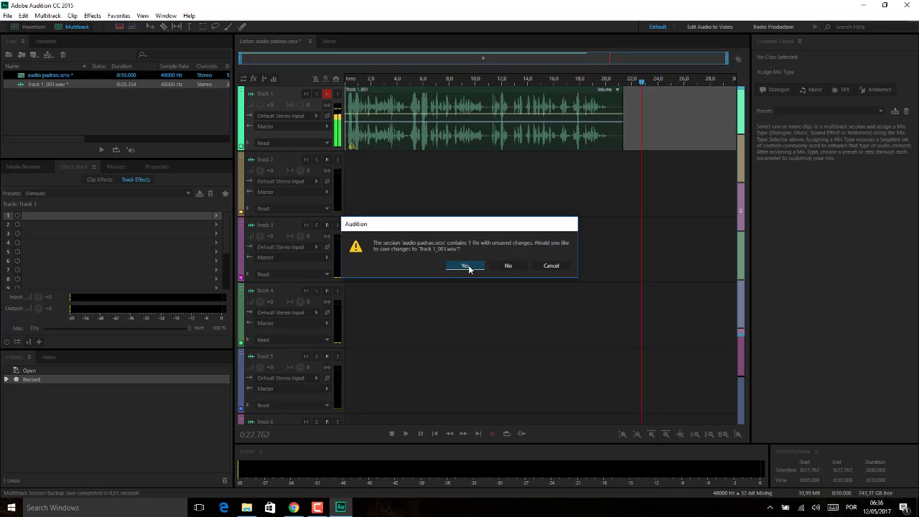
pyautogui.click(465, 266)
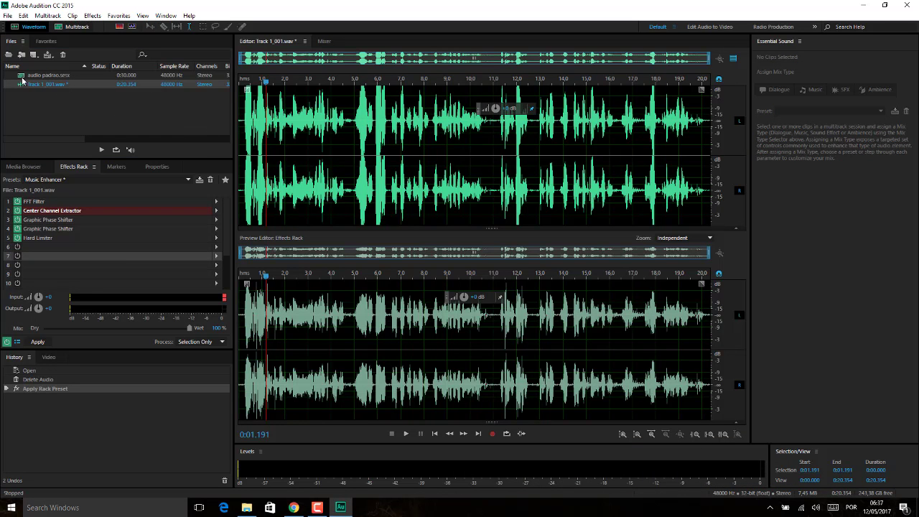
pyautogui.click(7, 15)
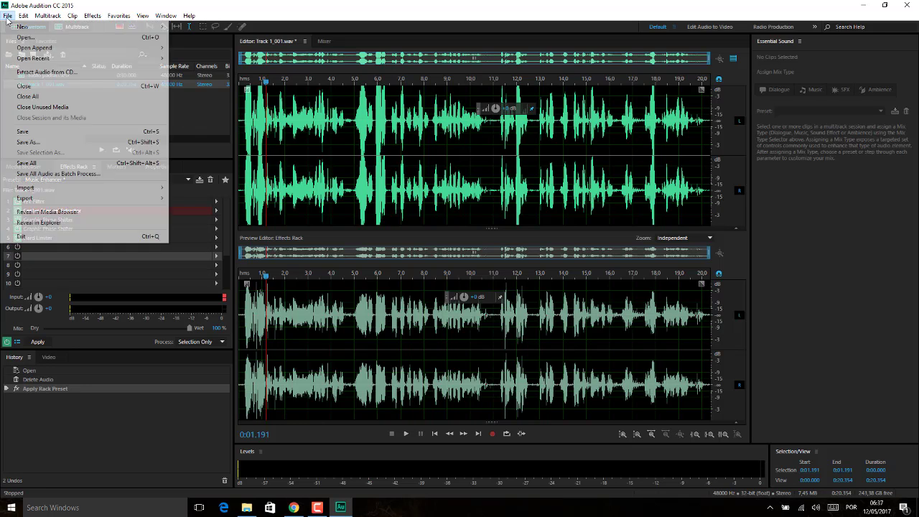
pyautogui.click(66, 132)
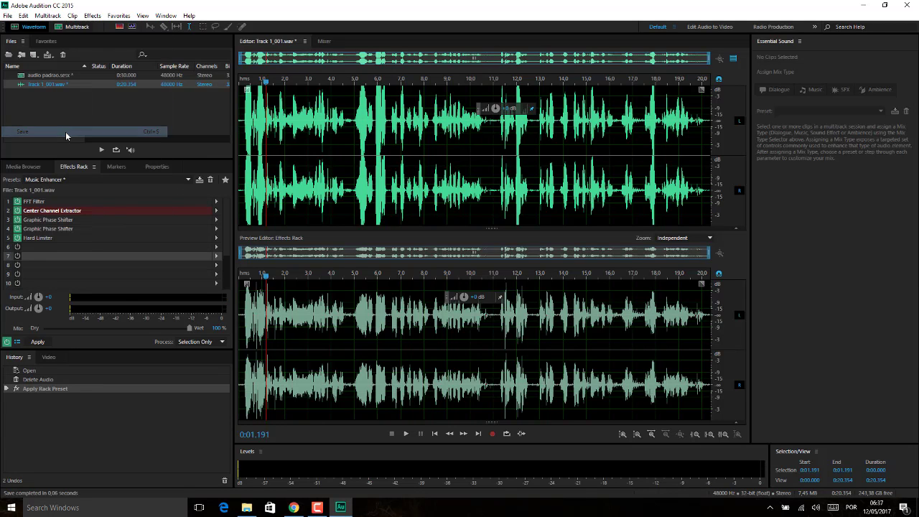
pyautogui.click(7, 16)
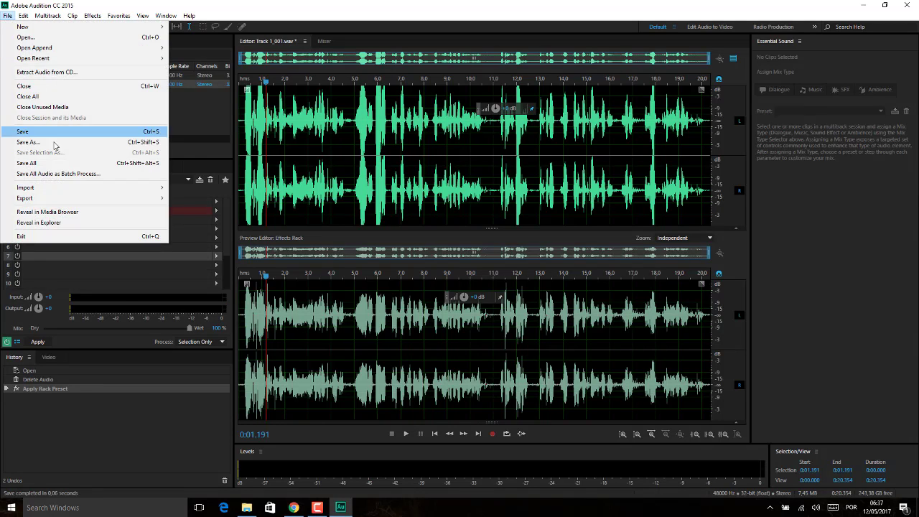
pyautogui.click(29, 142)
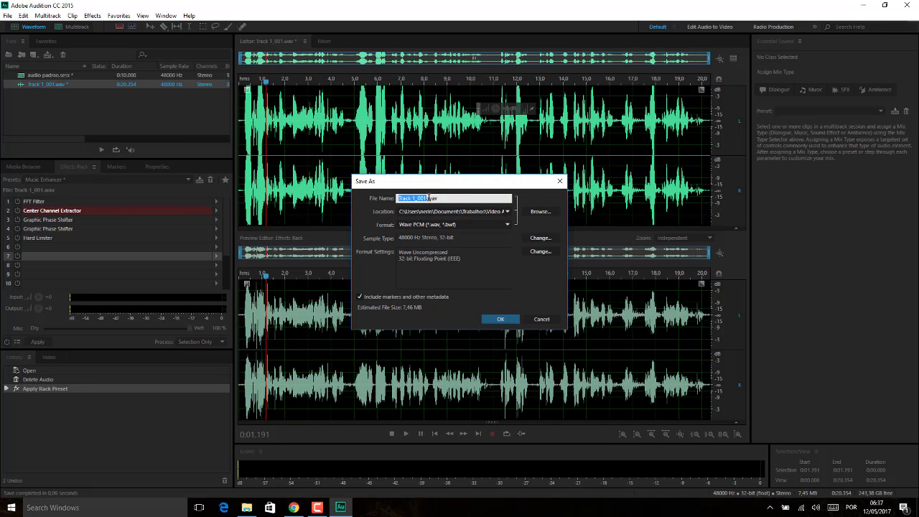
pyautogui.write('Tete om')
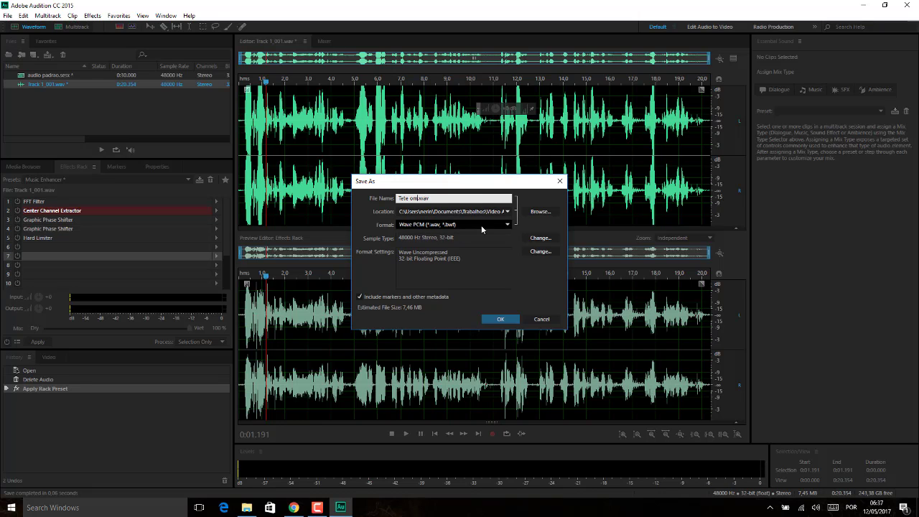
pyautogui.click(508, 224)
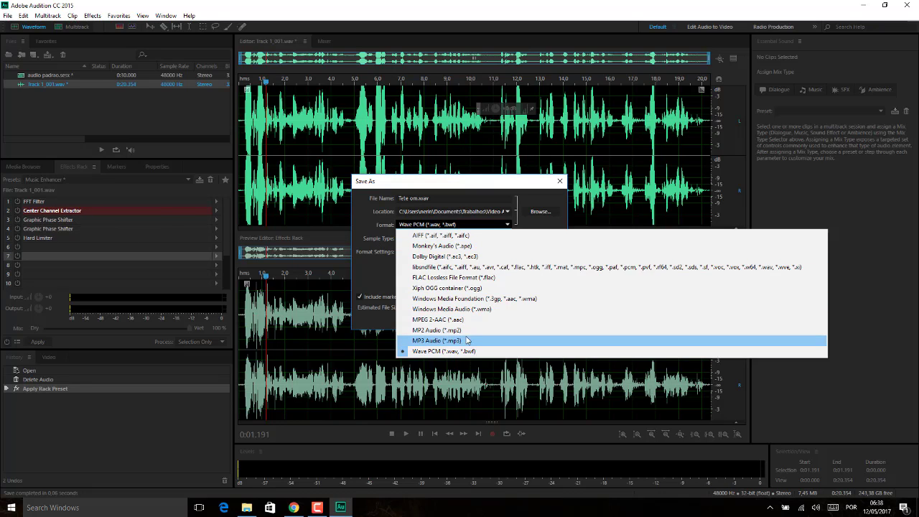
pyautogui.click(506, 190)
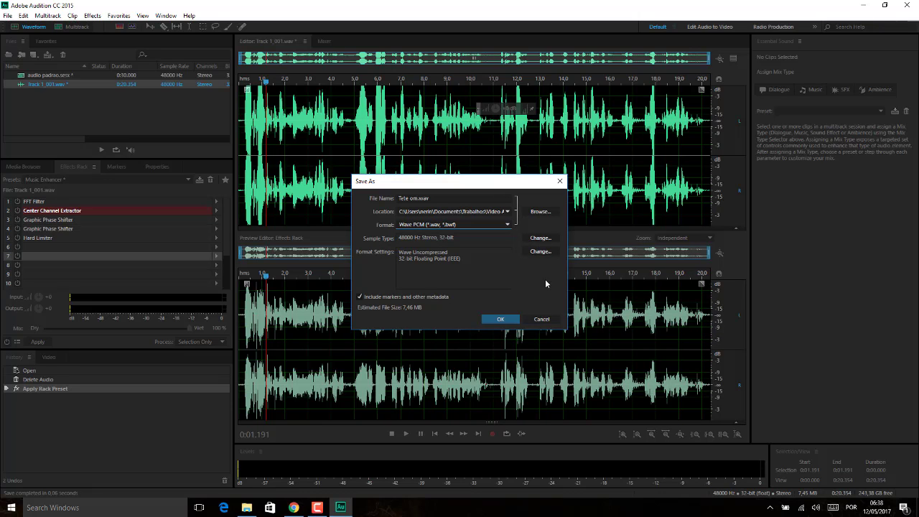
pyautogui.click(542, 319)
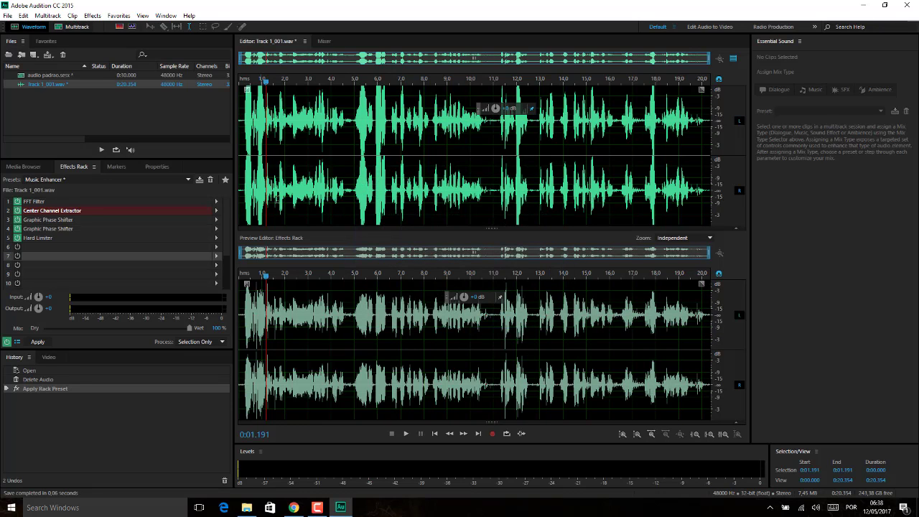